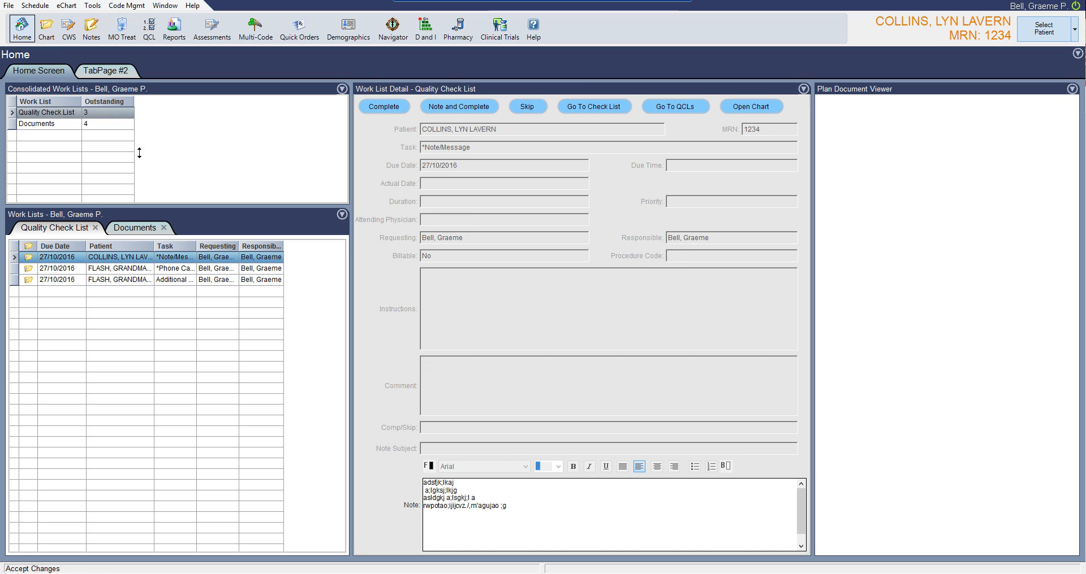
# - View the chart of the patient in the first Quality Check List item, and return to the home screen
pyautogui.click(60, 115)
pyautogui.click(29, 259)
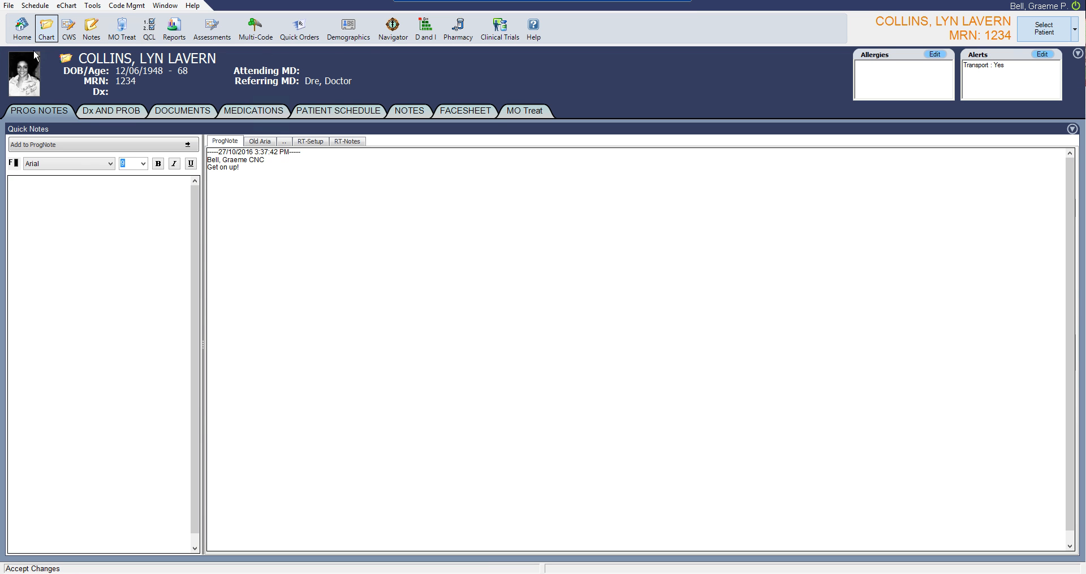
pyautogui.click(21, 27)
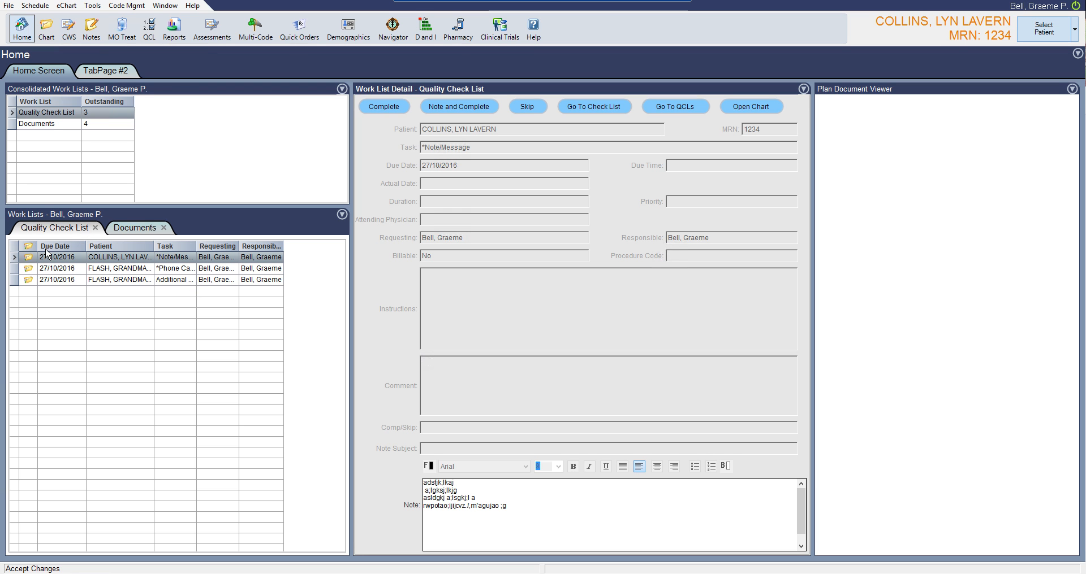
# - Open the Documents work list and preview each of the four pending documents, reading through the Follow-Up letter
pyautogui.click(49, 124)
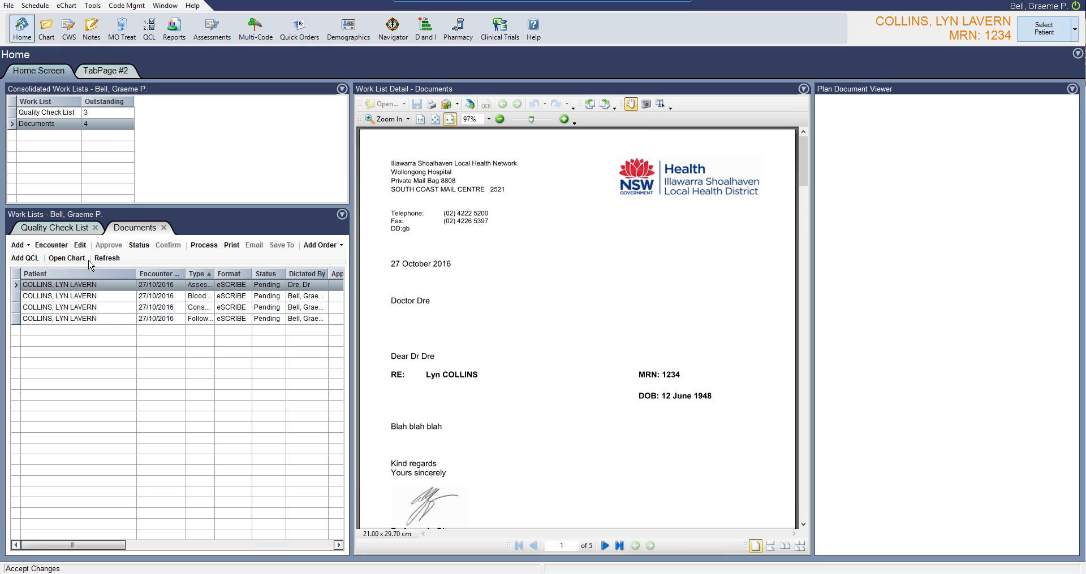
pyautogui.click(83, 297)
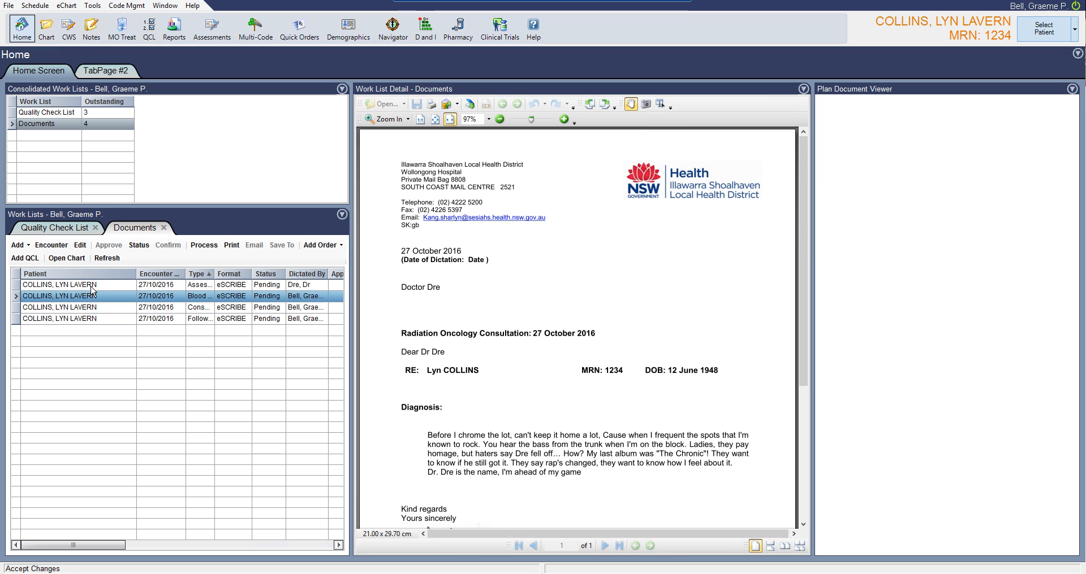
pyautogui.click(89, 285)
pyautogui.click(89, 298)
pyautogui.click(102, 308)
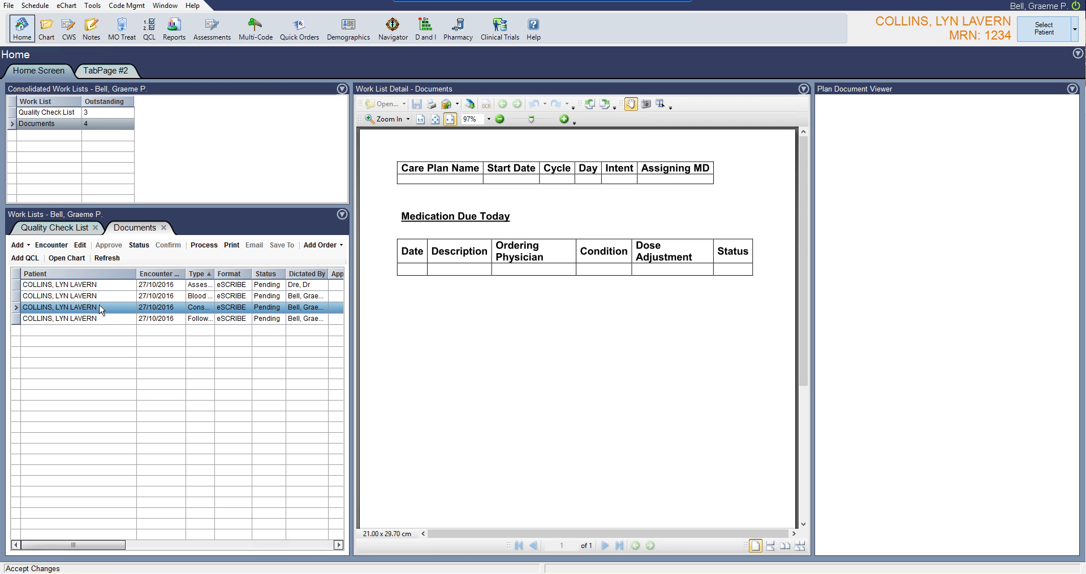
pyautogui.click(96, 318)
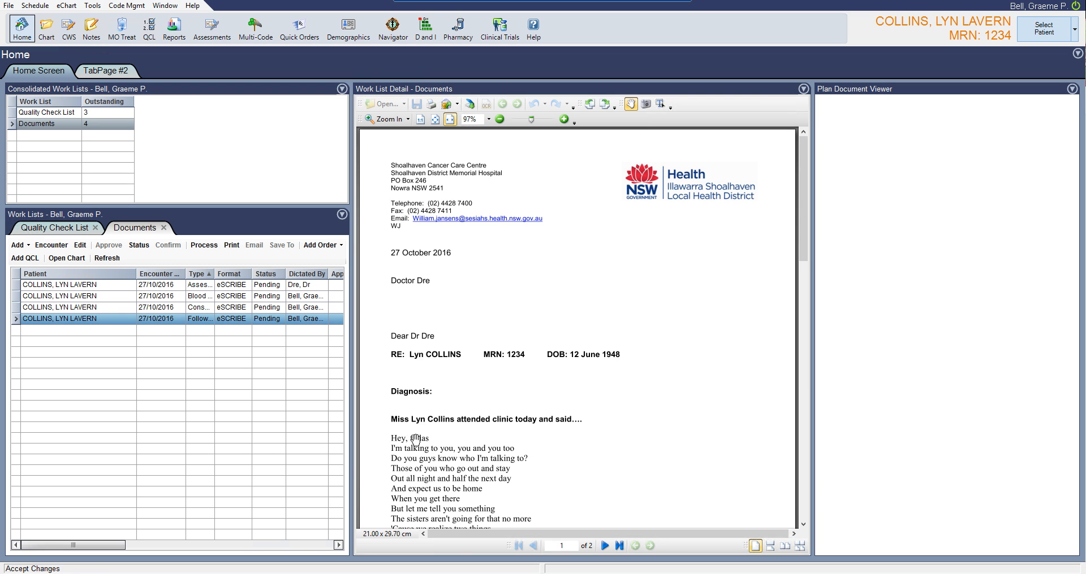
pyautogui.scroll(-2, 416, 441)
pyautogui.scroll(-1, 416, 441)
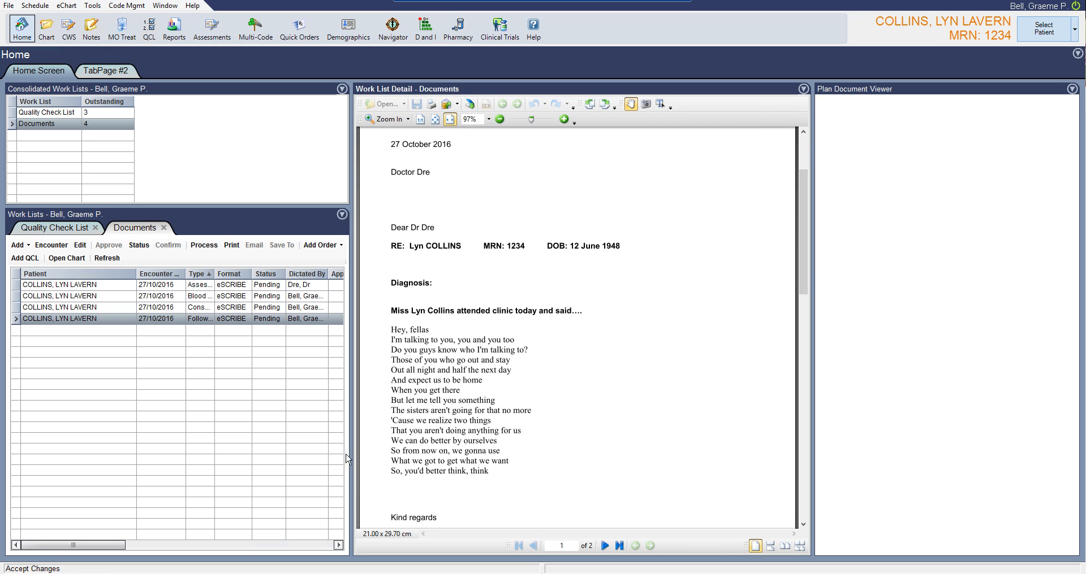
# - Try range selections in the Documents work list, ending with all four pending documents selected together
pyautogui.keyDown('shift'); pyautogui.click(47, 302); pyautogui.keyUp('shift')
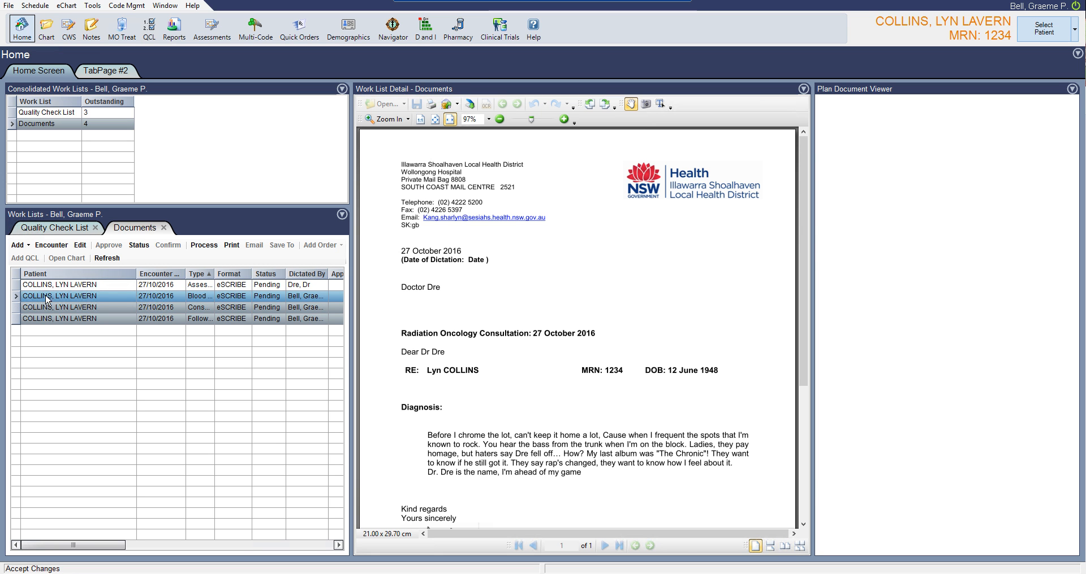
pyautogui.click(52, 285)
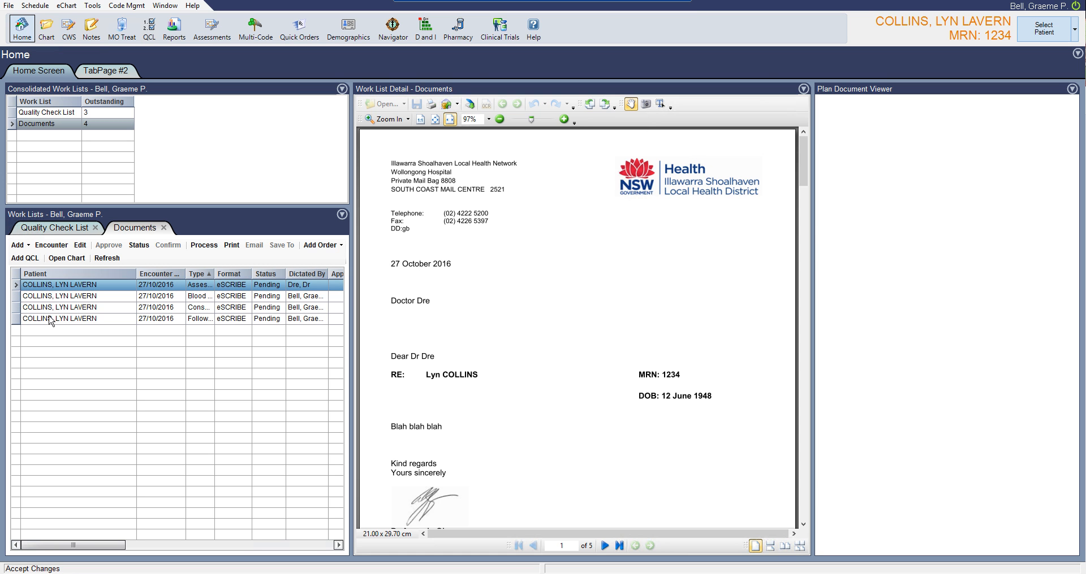
pyautogui.keyDown('shift'); pyautogui.click(52, 319); pyautogui.keyUp('shift')
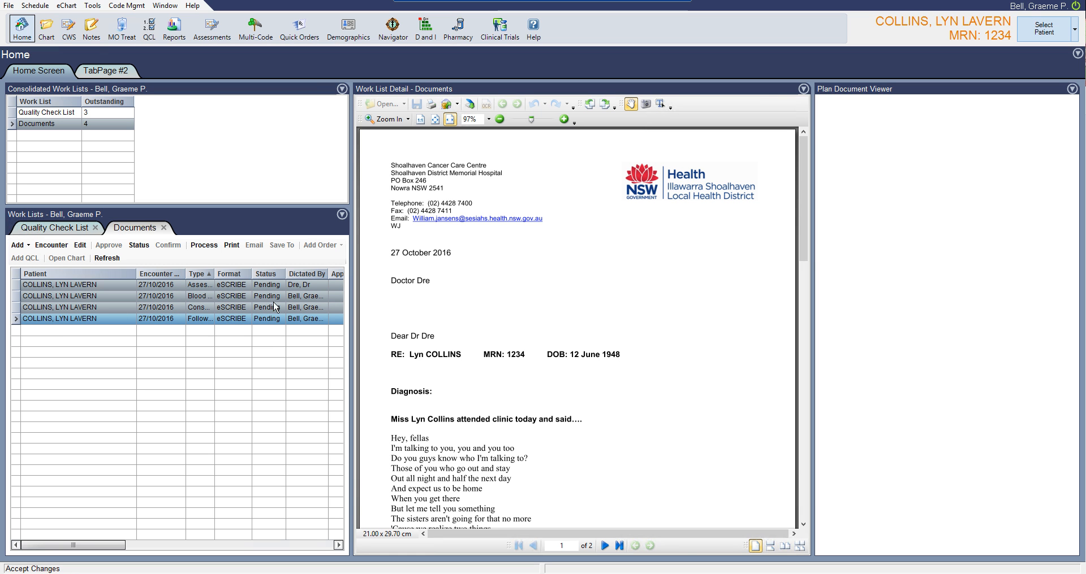
# - Set the status of the Blood Bank and Consent documents to Approved together, signing with the account password
pyautogui.click(96, 296)
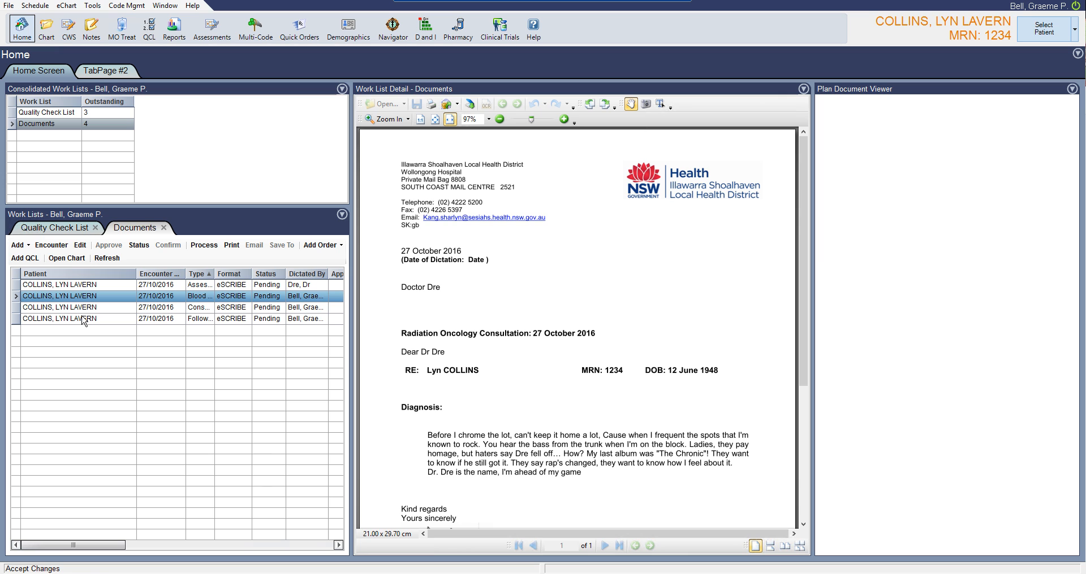
pyautogui.click(84, 310)
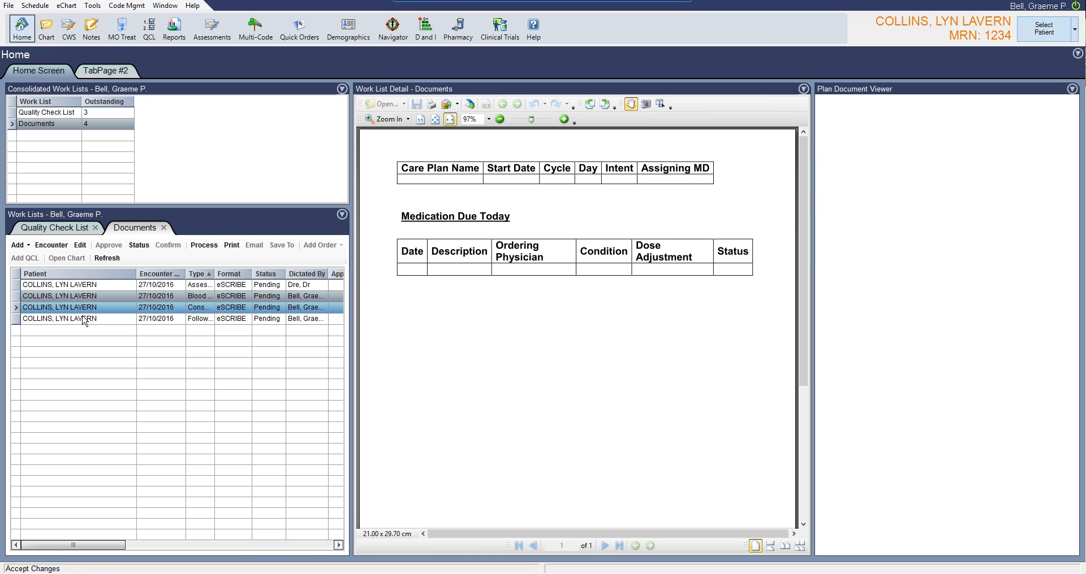
pyautogui.click(137, 247)
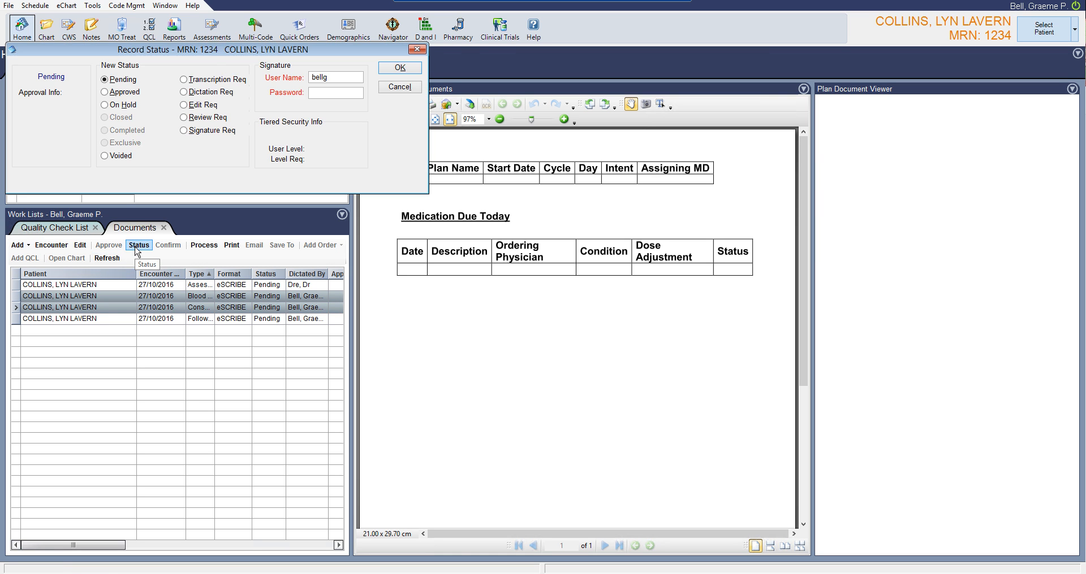
pyautogui.click(112, 92)
pyautogui.click(326, 92)
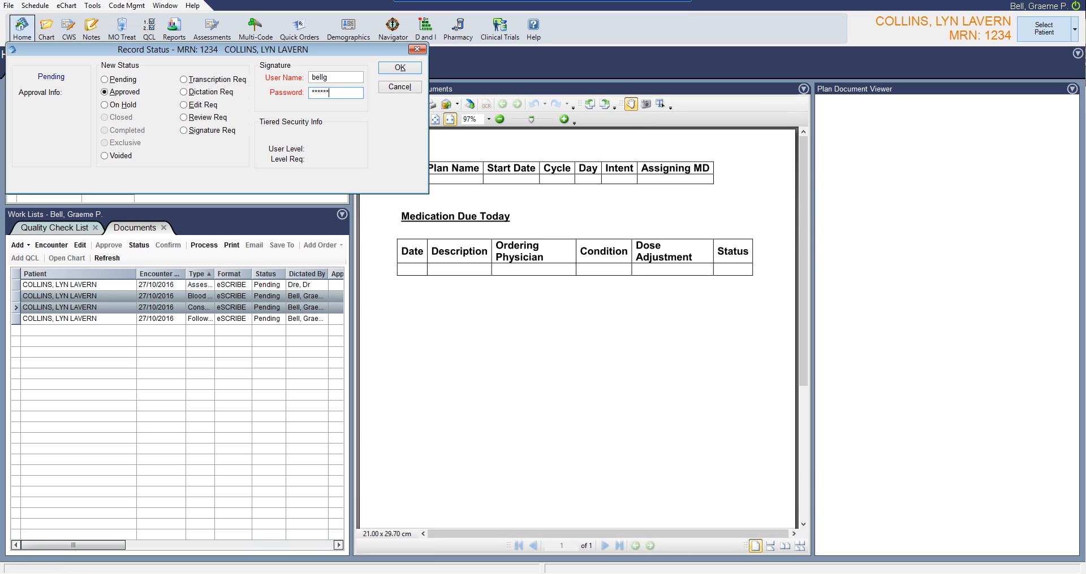
pyautogui.press('Return')
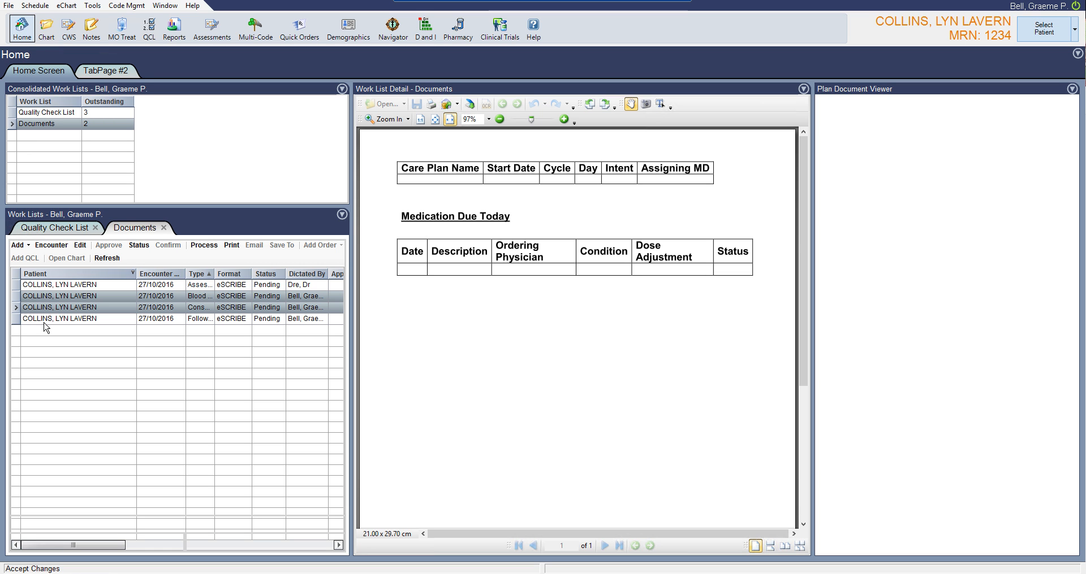
# - Open the patient's chart and add a quick note reading "a;lfsdkj ag'j';ak ';alrk ';lakd';kdfasfds" to the ProgNote
pyautogui.click(55, 37)
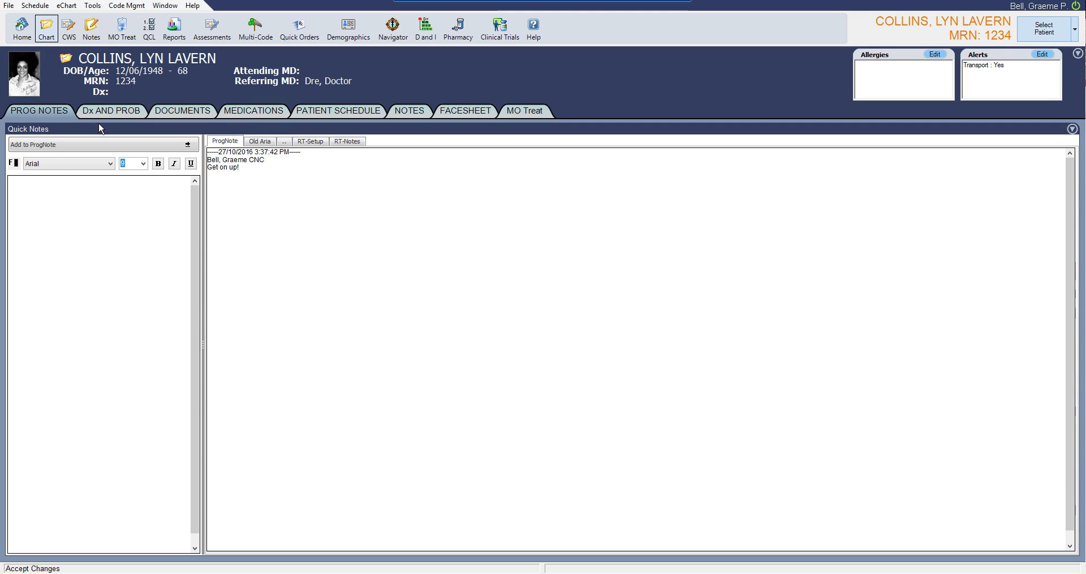
pyautogui.click(73, 199)
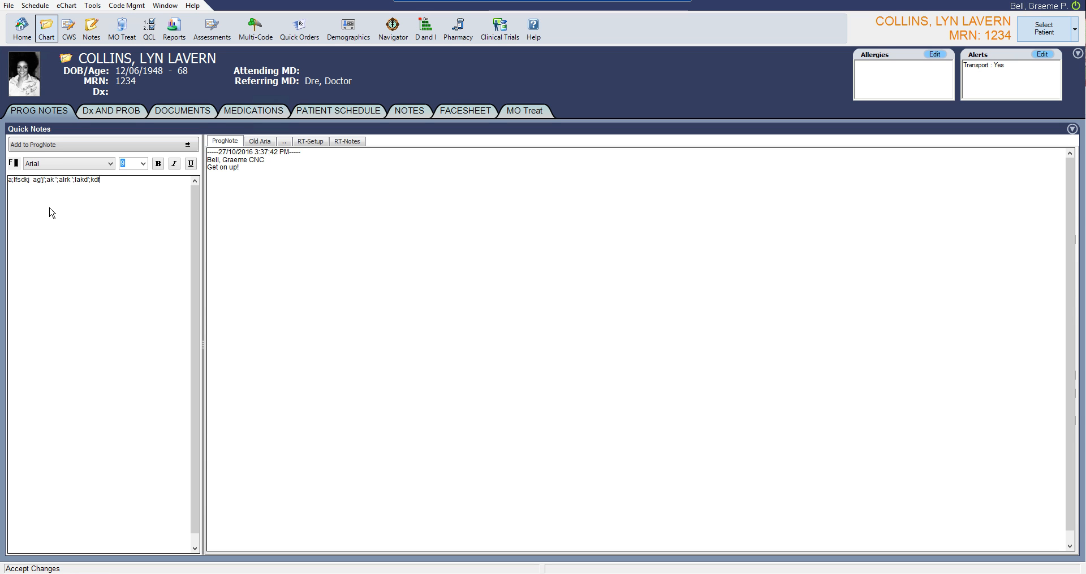
pyautogui.click(85, 145)
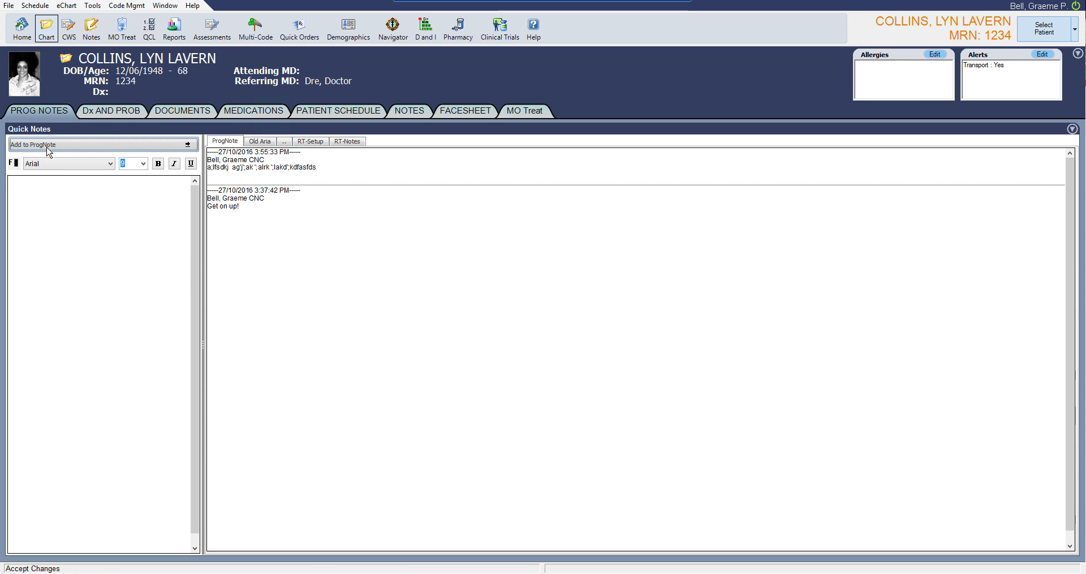
# - View the chart's diagnoses and problems, and list its documents with the date range set to All and the filter options hidden
pyautogui.click(117, 111)
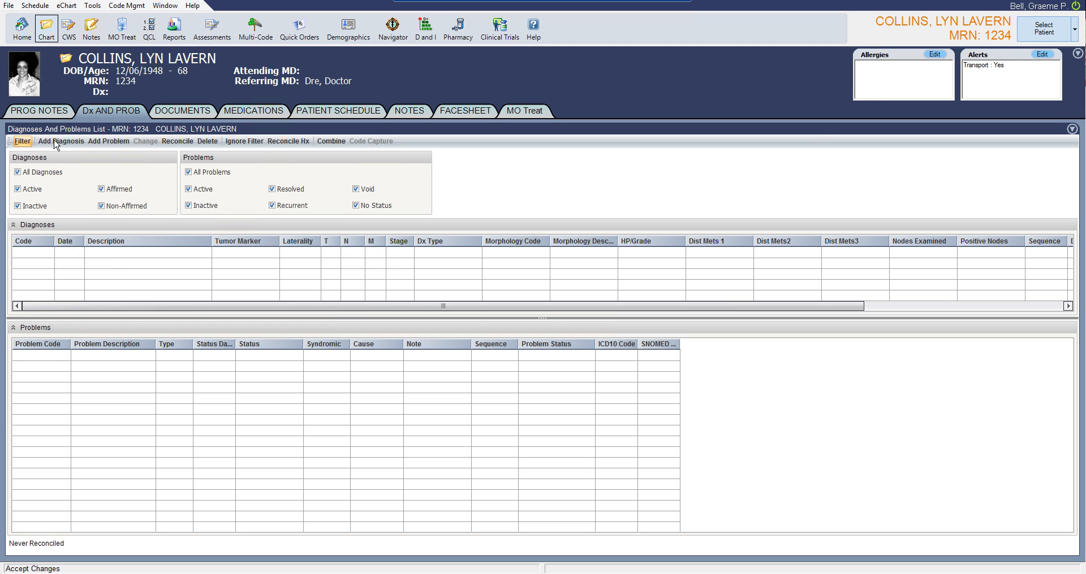
pyautogui.click(177, 112)
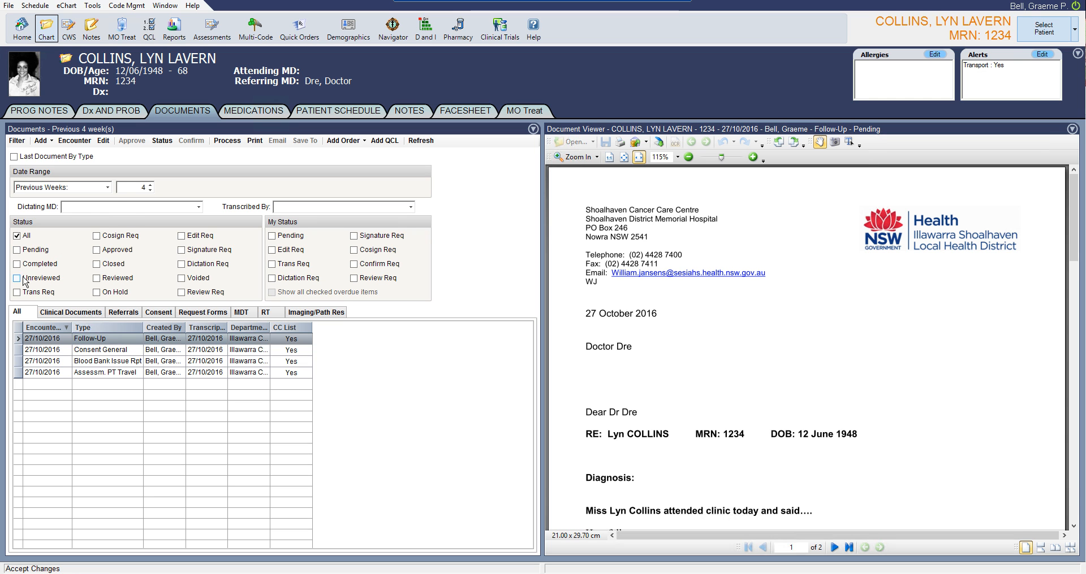
pyautogui.click(107, 187)
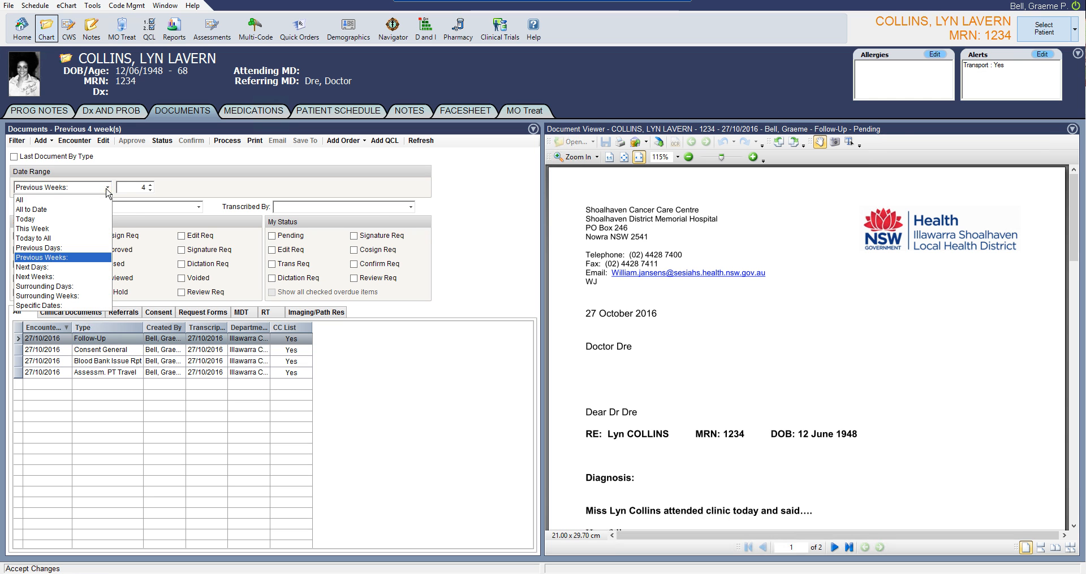
pyautogui.click(37, 205)
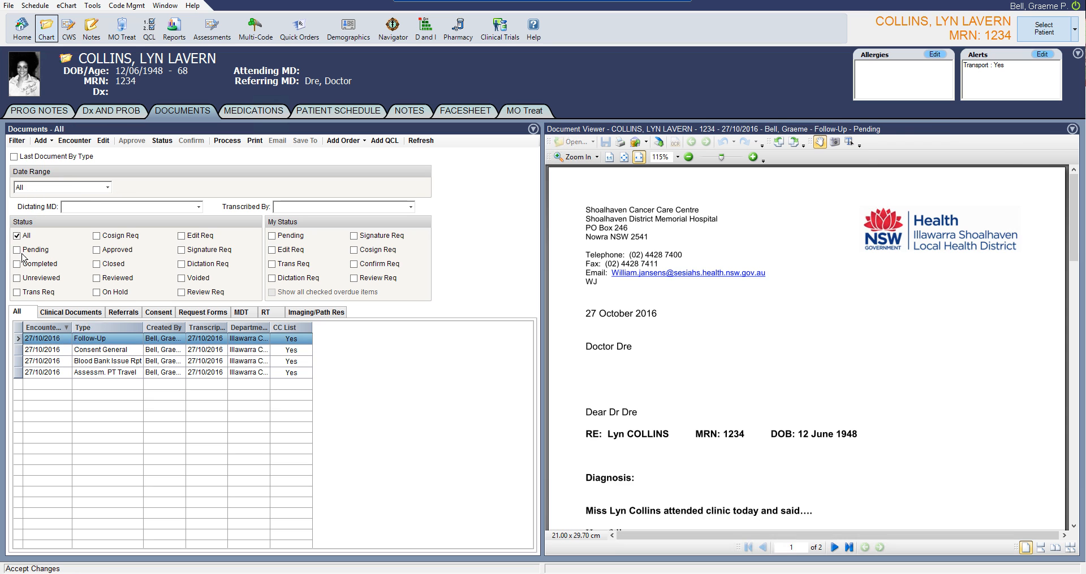
pyautogui.click(19, 145)
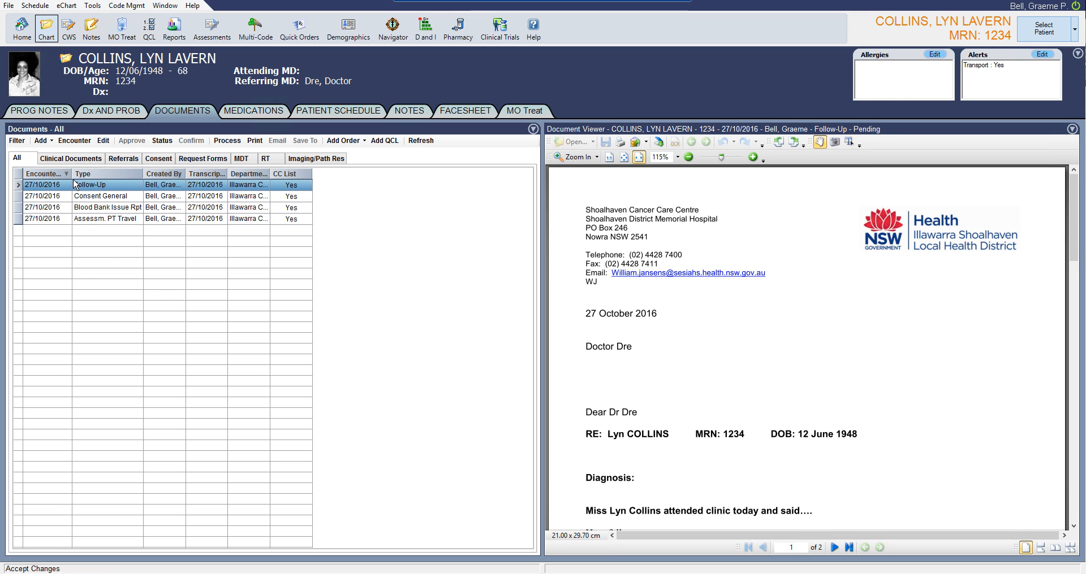
# - Look through the Clinical Documents, Referrals and Consent categories and the document-adding options, and return to the list of all documents
pyautogui.click(71, 160)
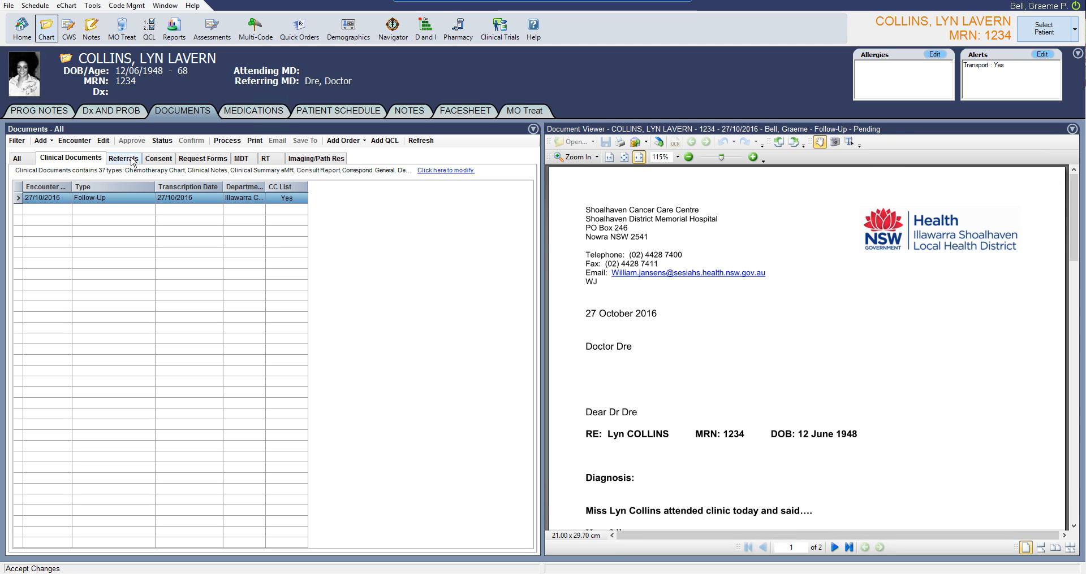
pyautogui.click(134, 162)
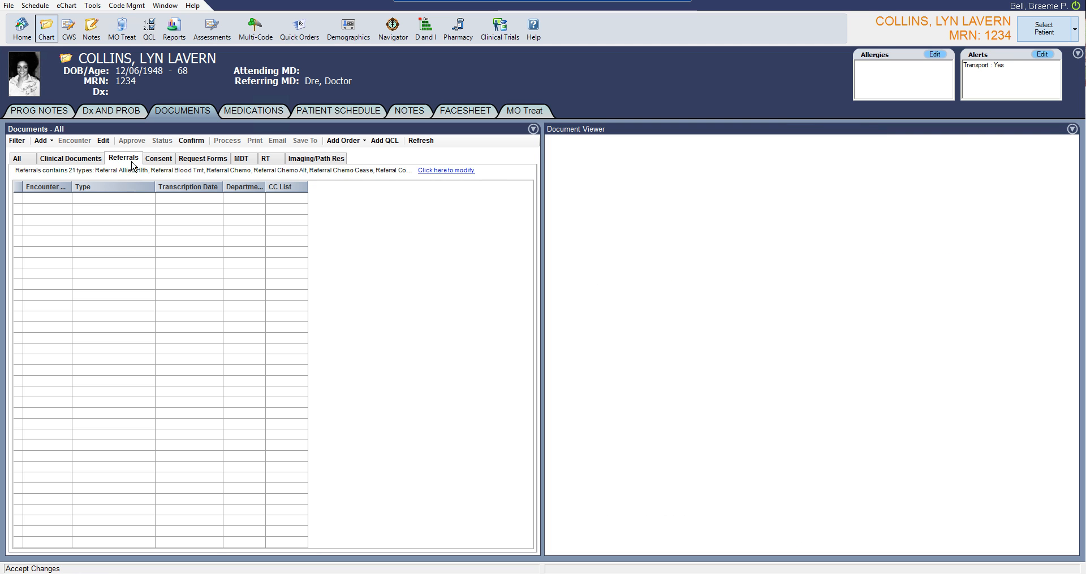
pyautogui.click(161, 161)
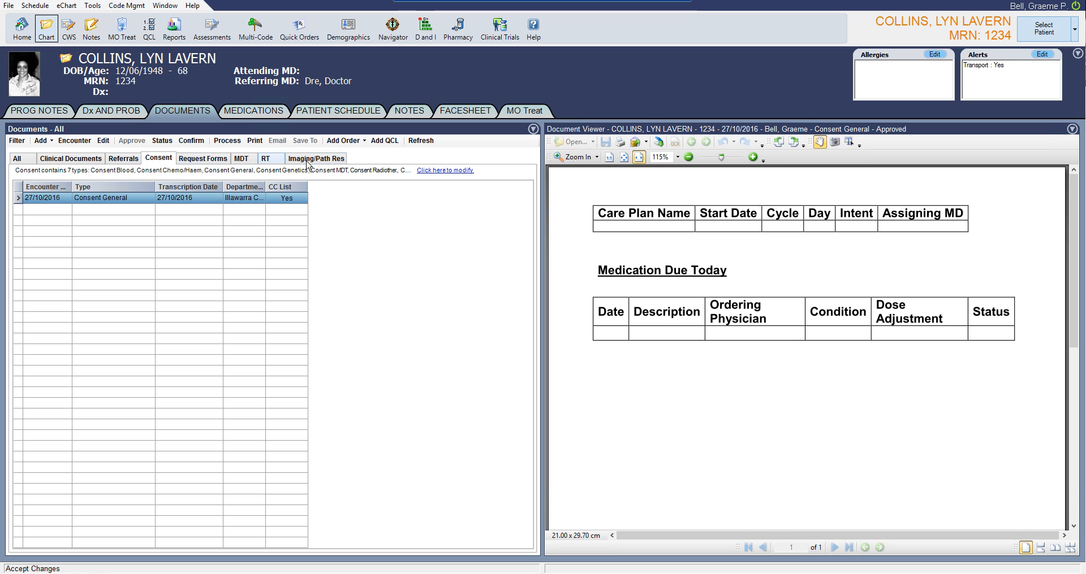
pyautogui.click(51, 162)
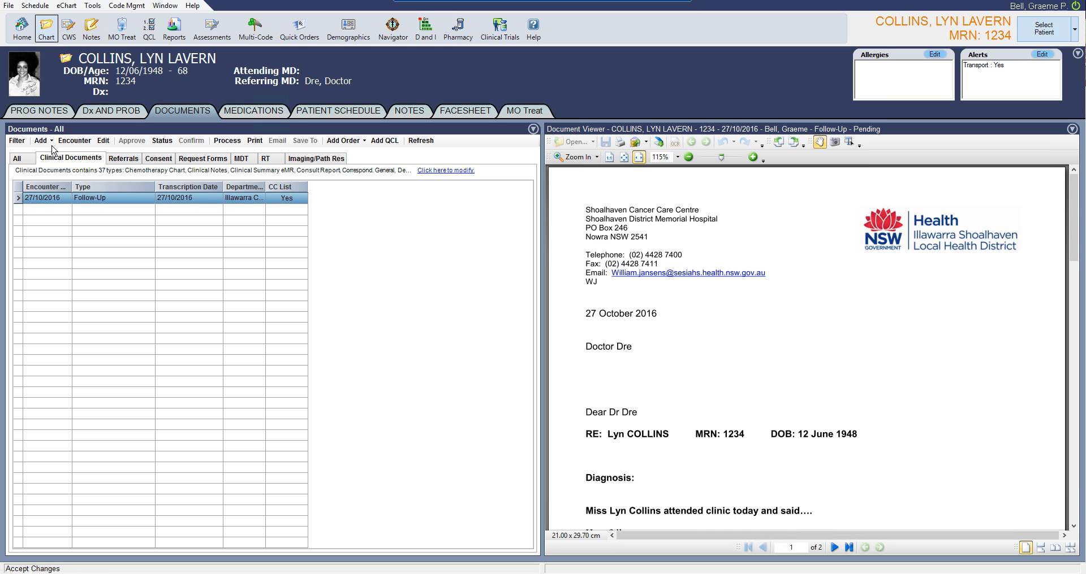
pyautogui.click(41, 141)
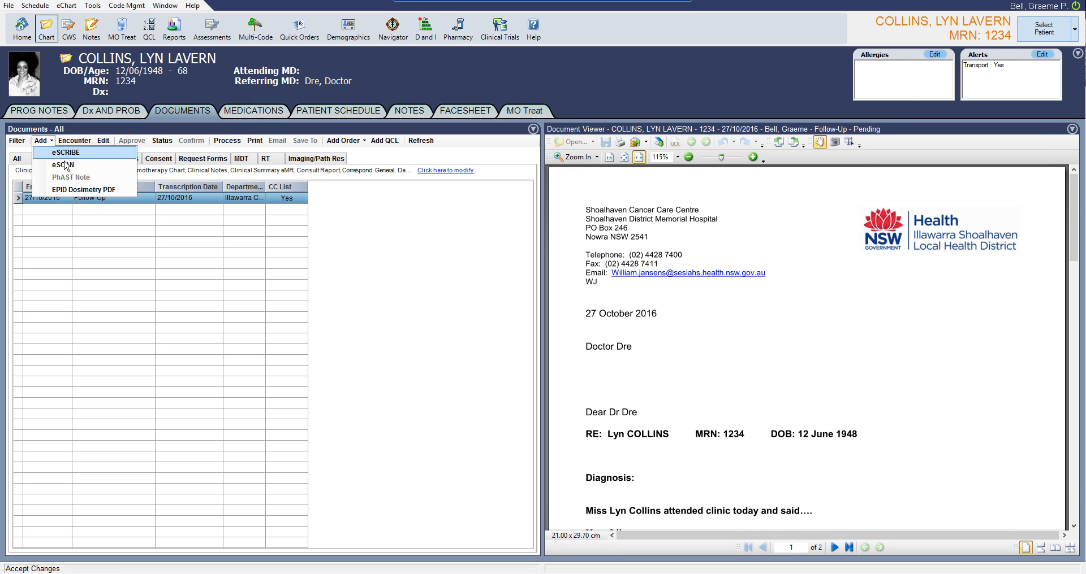
pyautogui.click(68, 156)
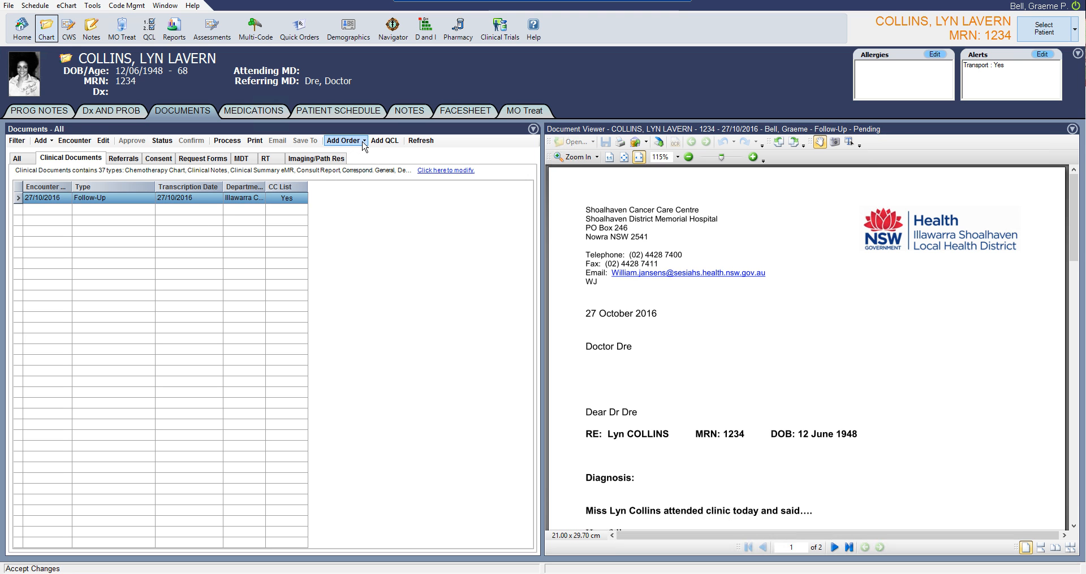
pyautogui.click(17, 158)
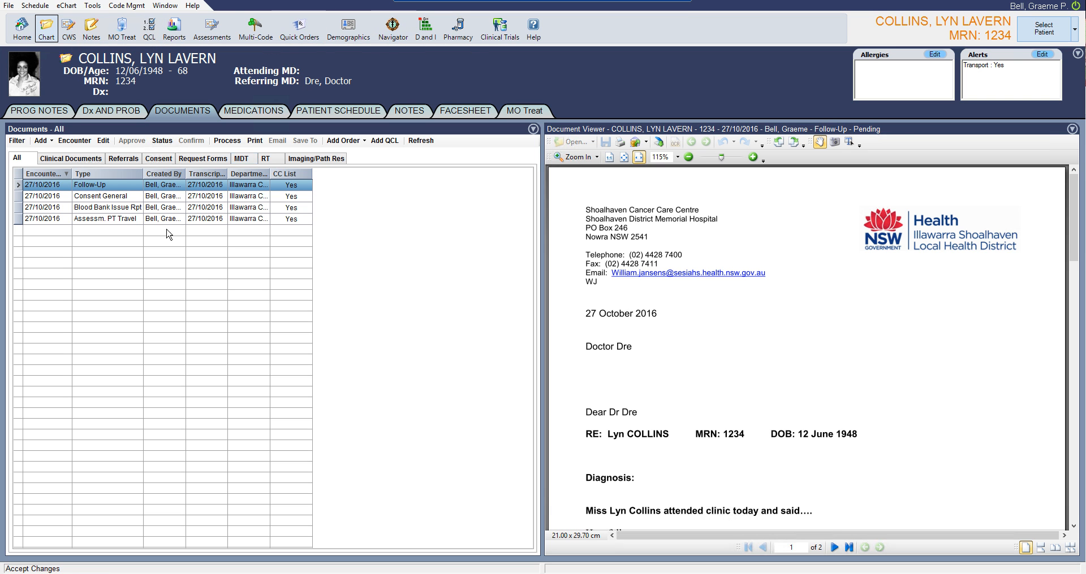
# - View the patient's medication list and appointment schedule in the chart
pyautogui.click(252, 114)
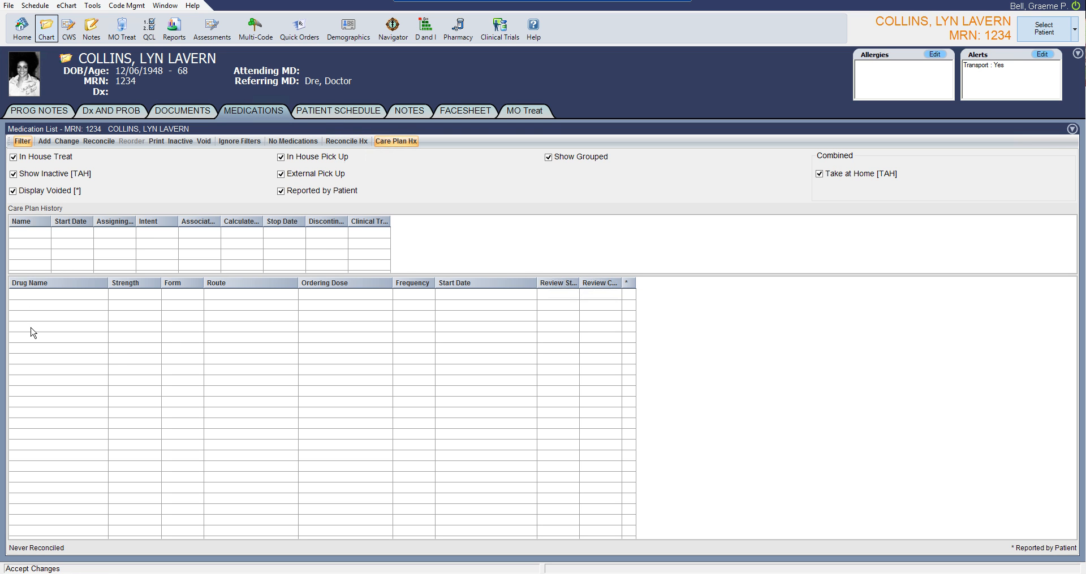
pyautogui.click(355, 112)
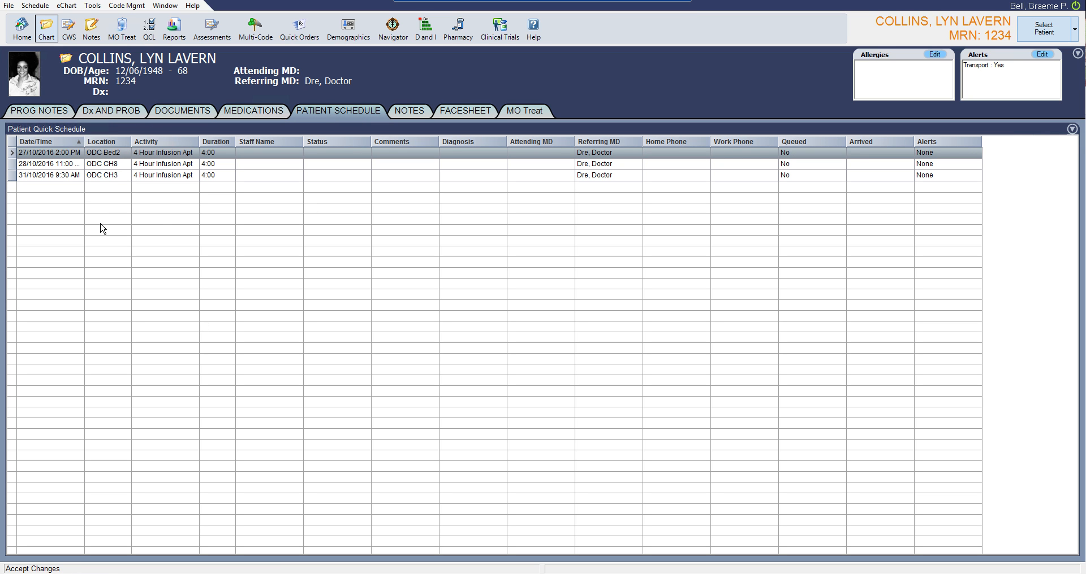
# - Modify the patient schedule's filter so its date range is Today to All, and apply it
pyautogui.click(1072, 129)
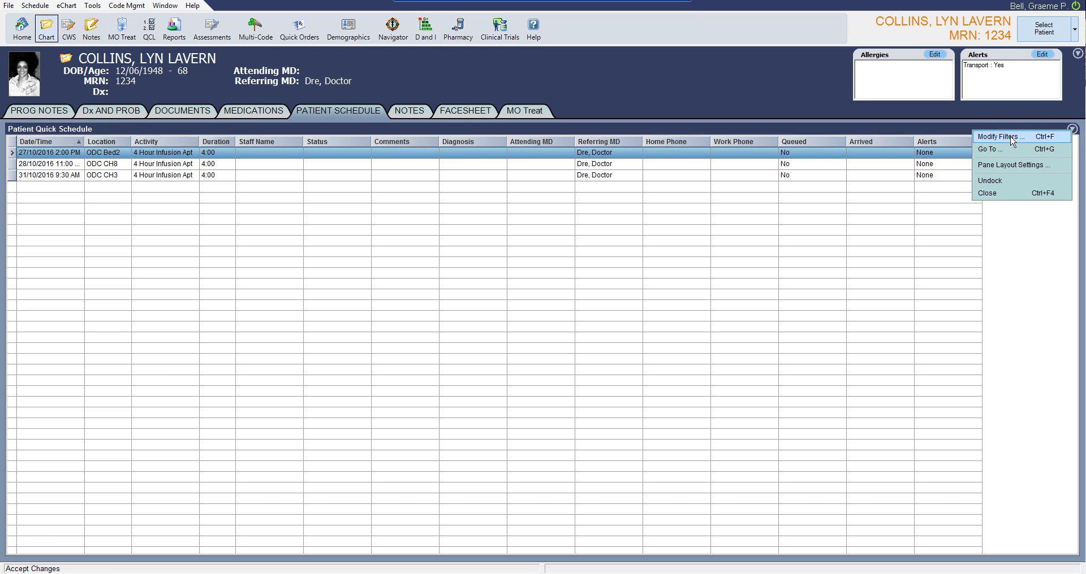
pyautogui.click(1029, 139)
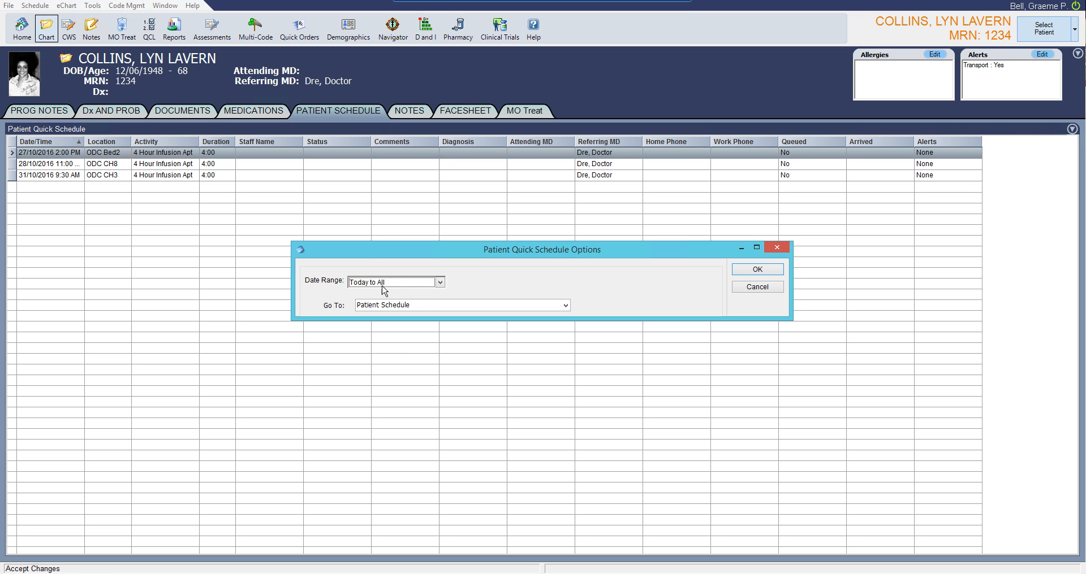
pyautogui.click(441, 283)
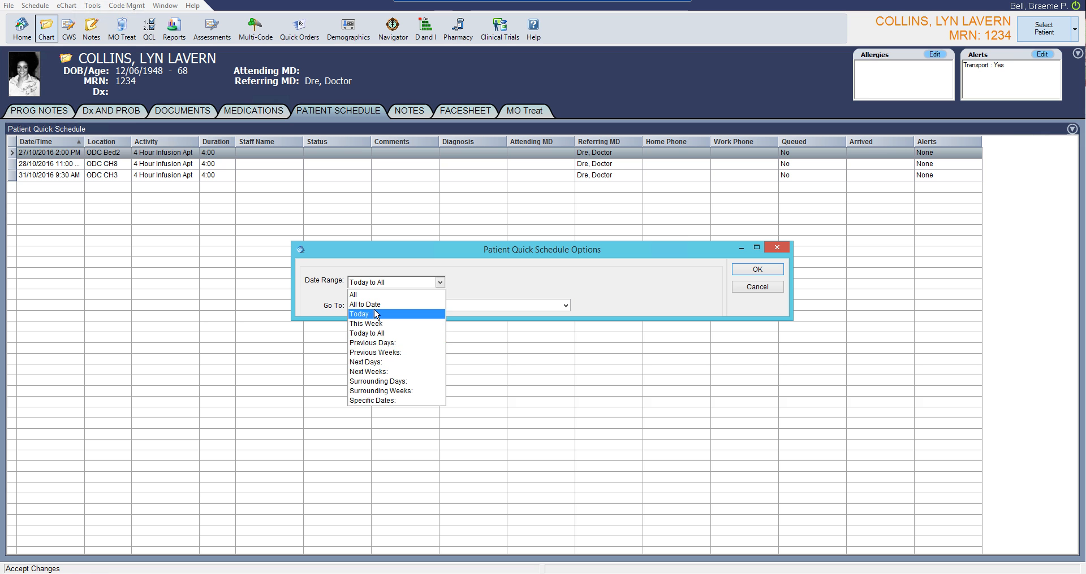
pyautogui.click(382, 335)
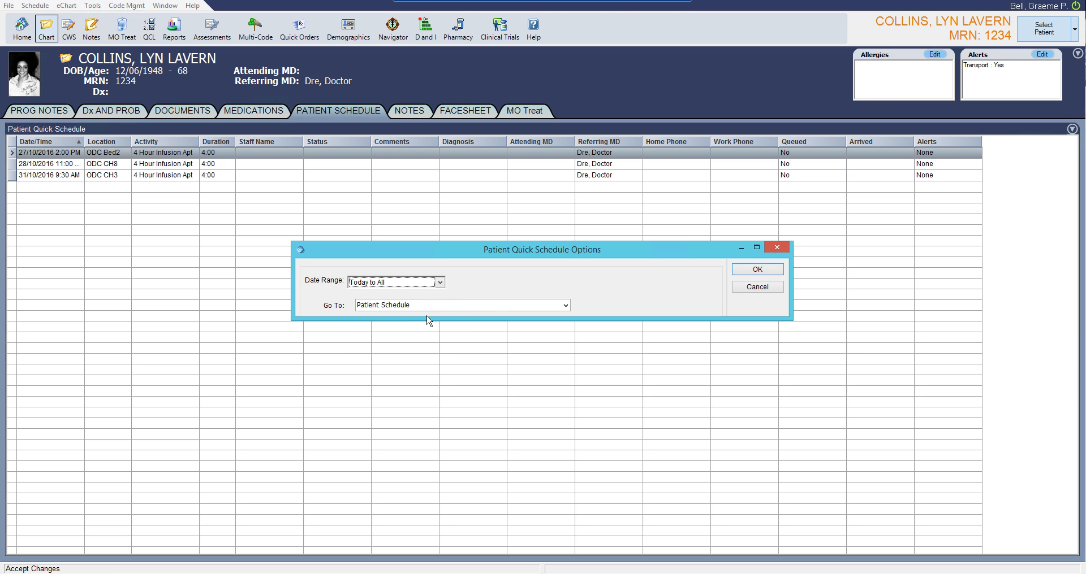
pyautogui.click(757, 269)
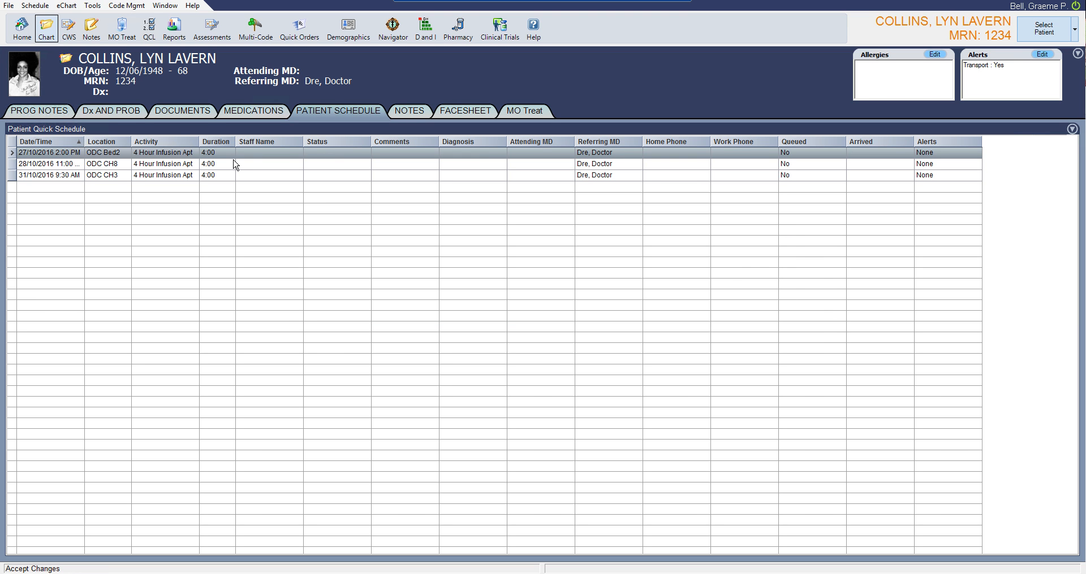
# - View the patient's notes list and facesheet in the chart
pyautogui.click(421, 112)
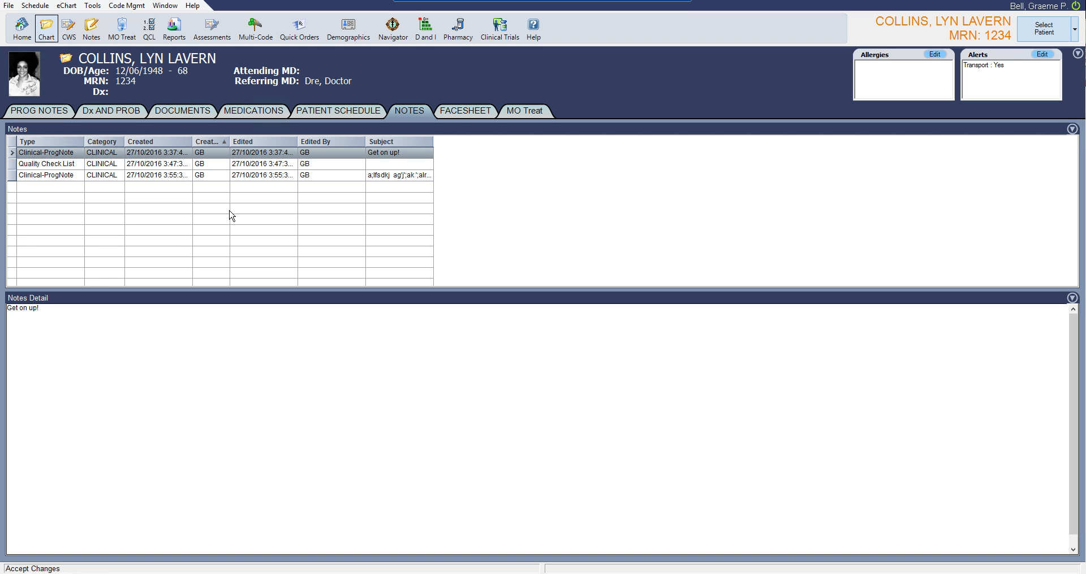
pyautogui.click(460, 114)
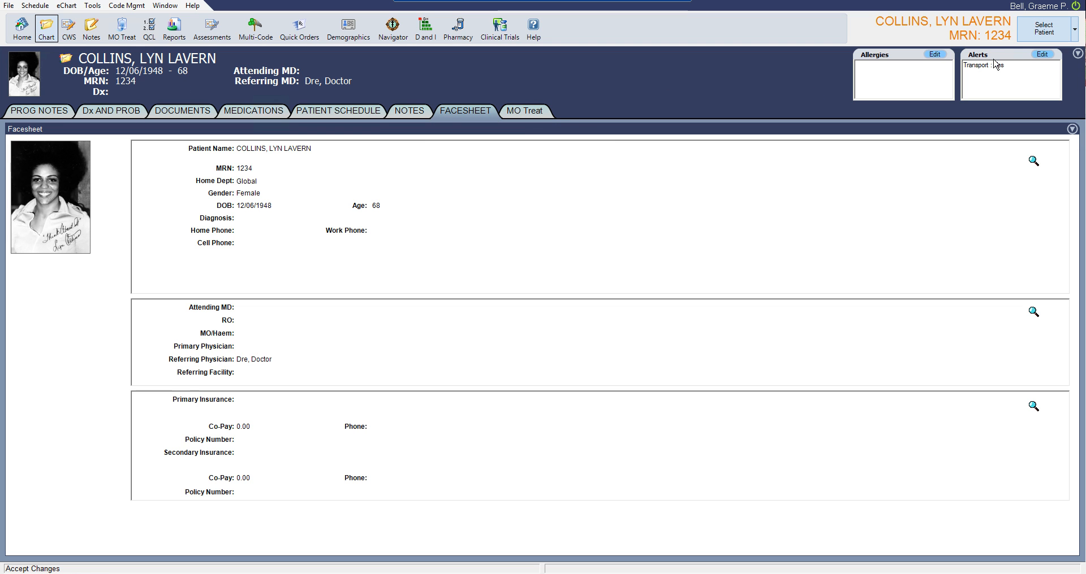
# - Open the patient's allergies and alerts and look through the available alert types without adding one
pyautogui.click(936, 55)
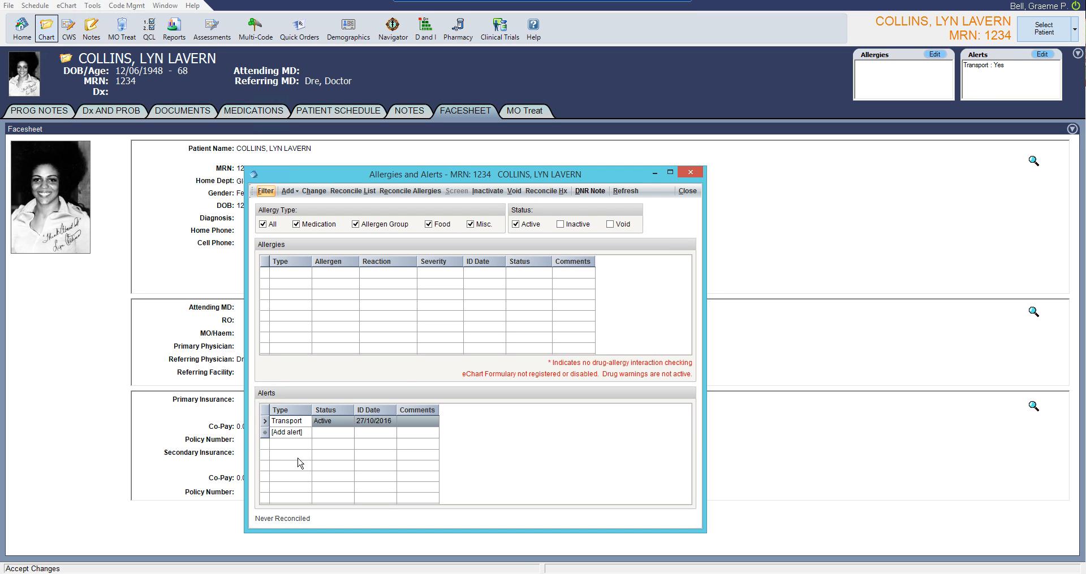
pyautogui.click(301, 437)
pyautogui.click(386, 501)
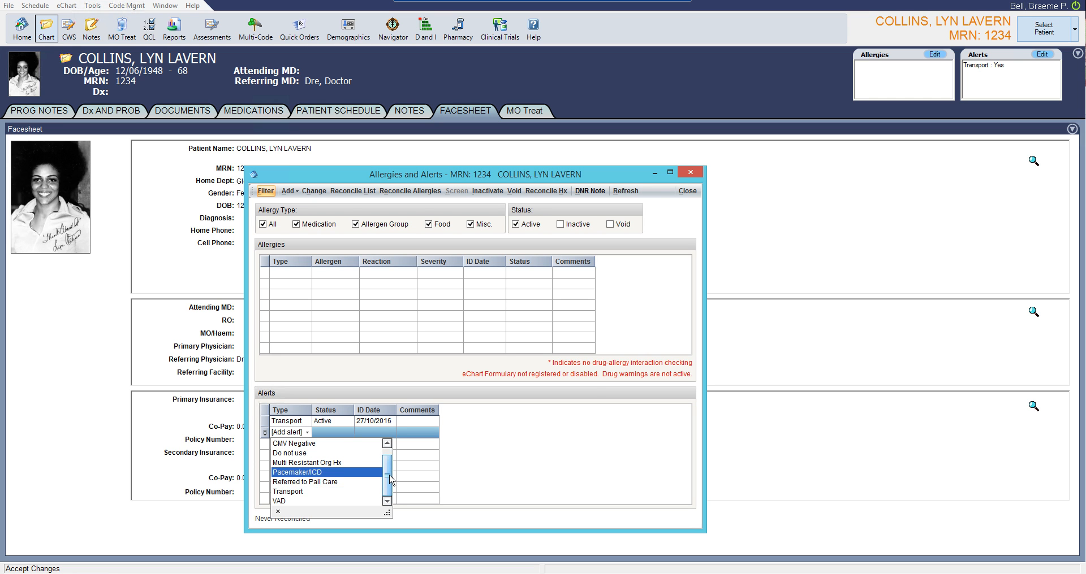
pyautogui.scroll(1, 389, 464)
pyautogui.click(296, 274)
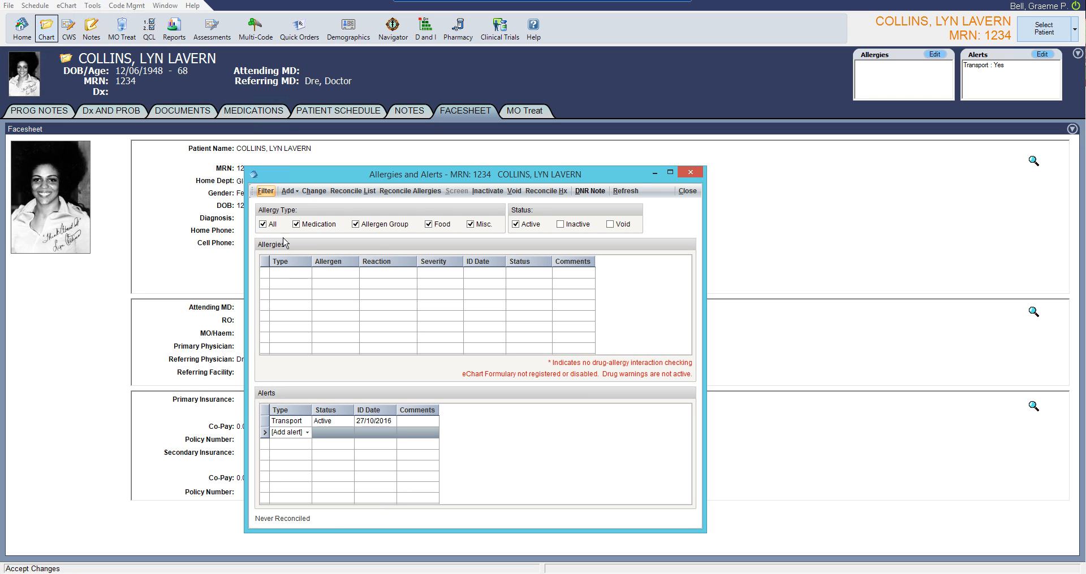
# - Start a new medication allergy, search the allergens for "para" and choose PARACETAMOL
pyautogui.click(289, 193)
pyautogui.click(311, 205)
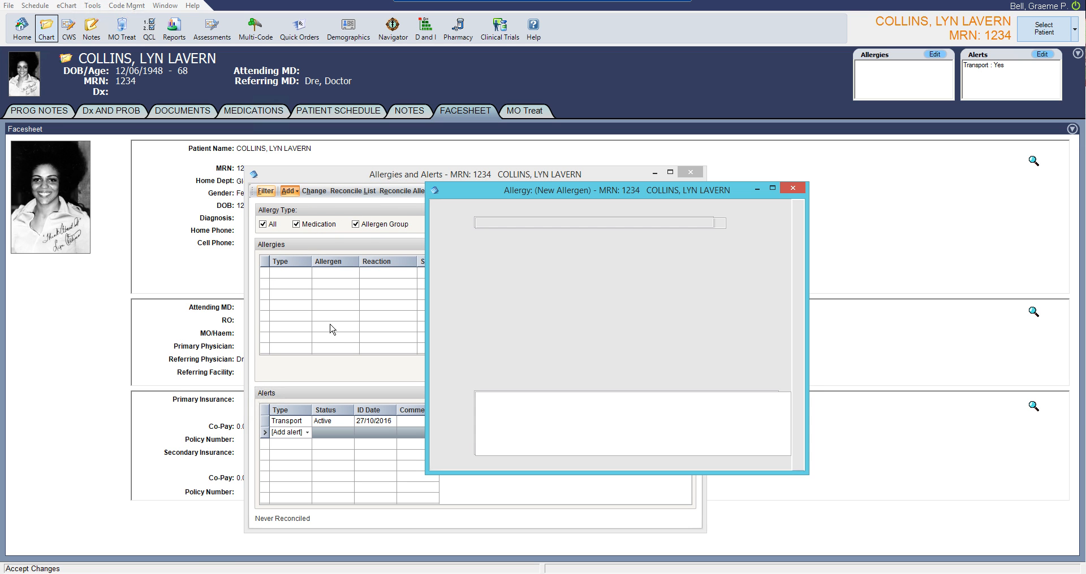
pyautogui.click(540, 243)
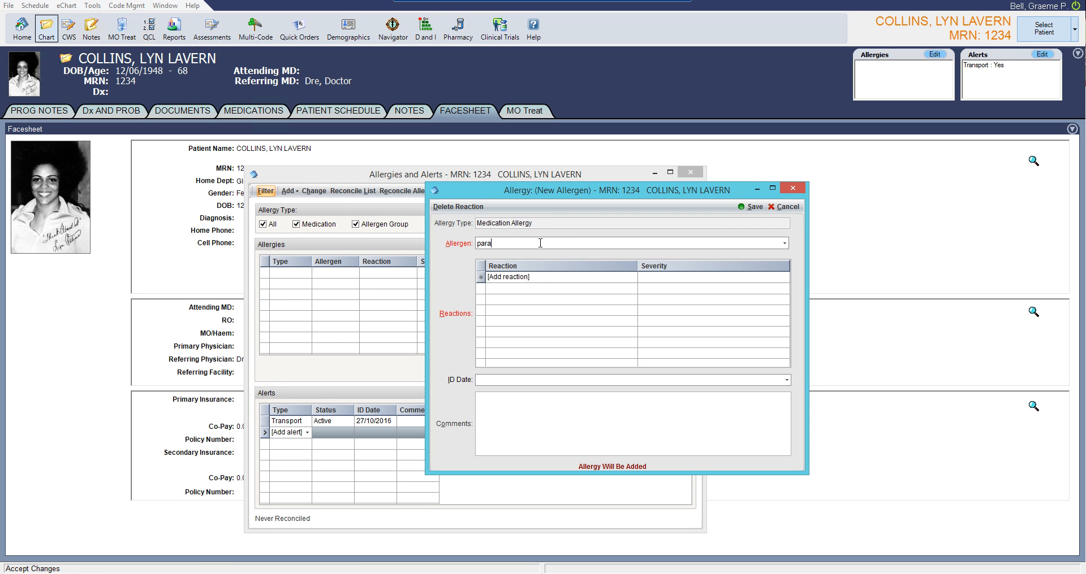
pyautogui.press('Return')
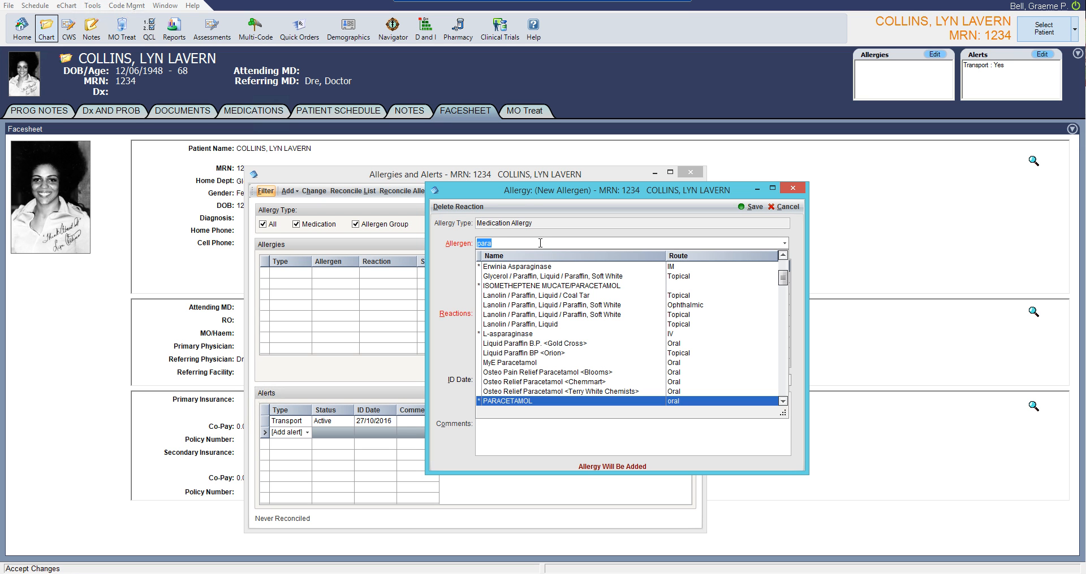
pyautogui.click(544, 369)
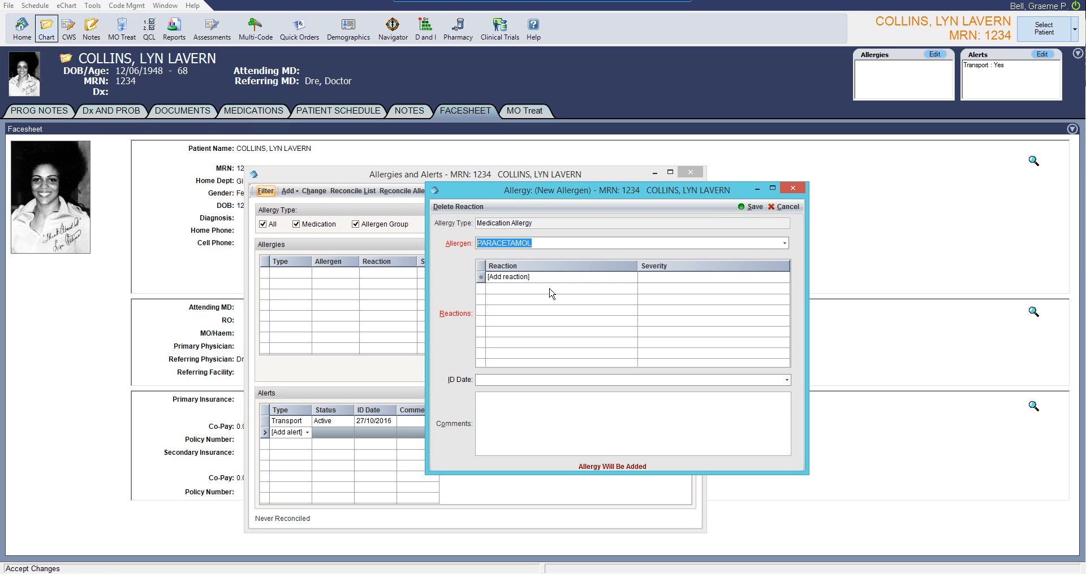
# - Add Hives as the reaction to the paracetamol allergy and try to save the entry
pyautogui.click(510, 279)
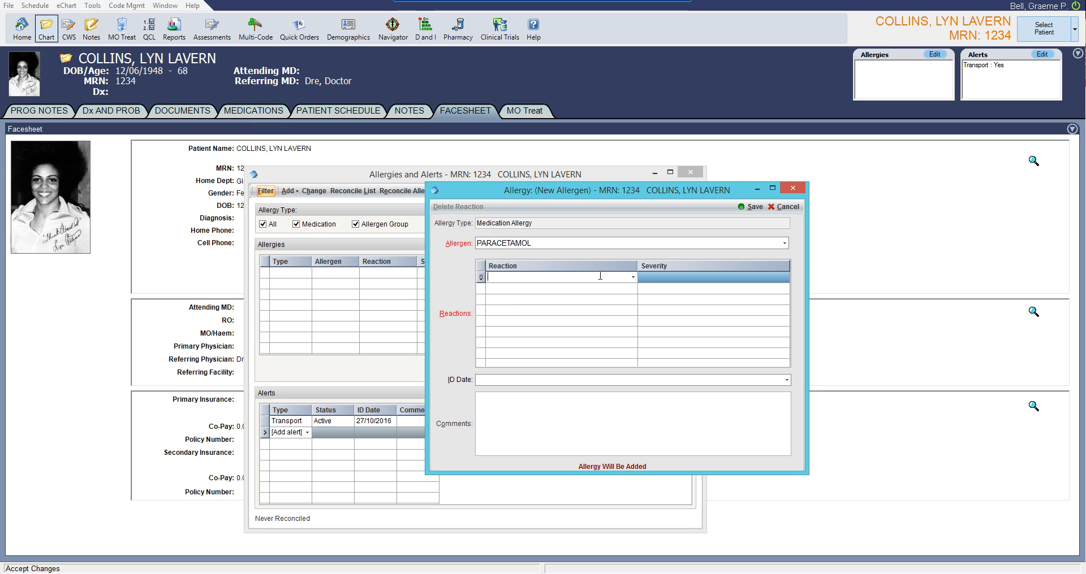
pyautogui.click(632, 277)
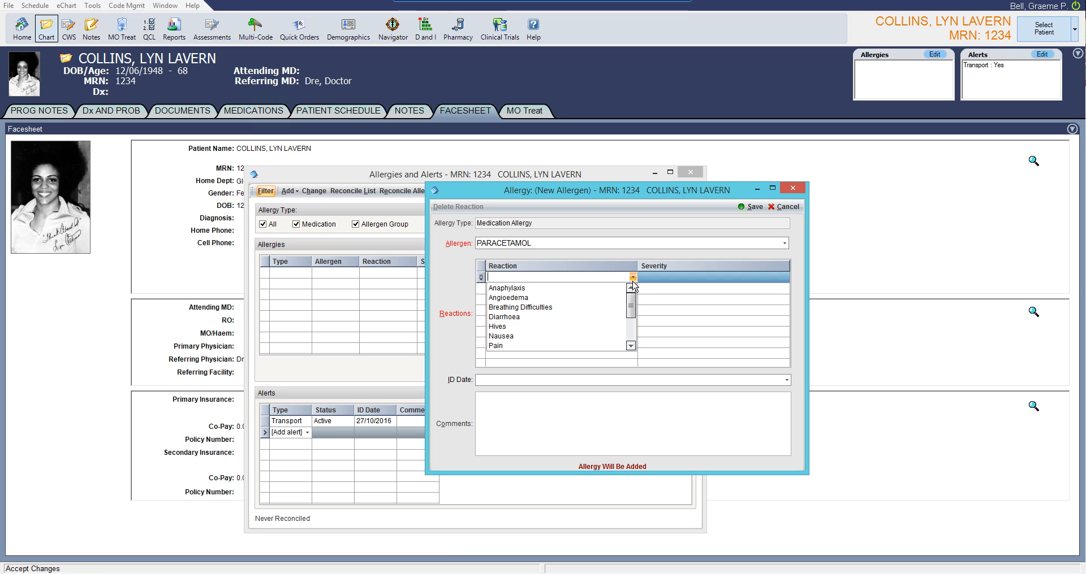
pyautogui.click(524, 335)
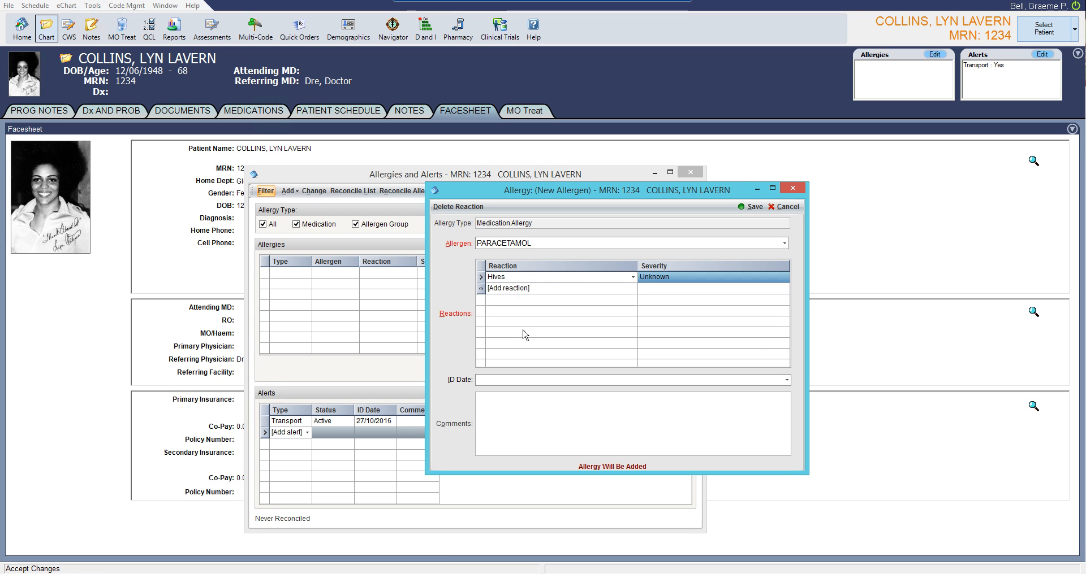
pyautogui.click(742, 210)
pyautogui.click(571, 320)
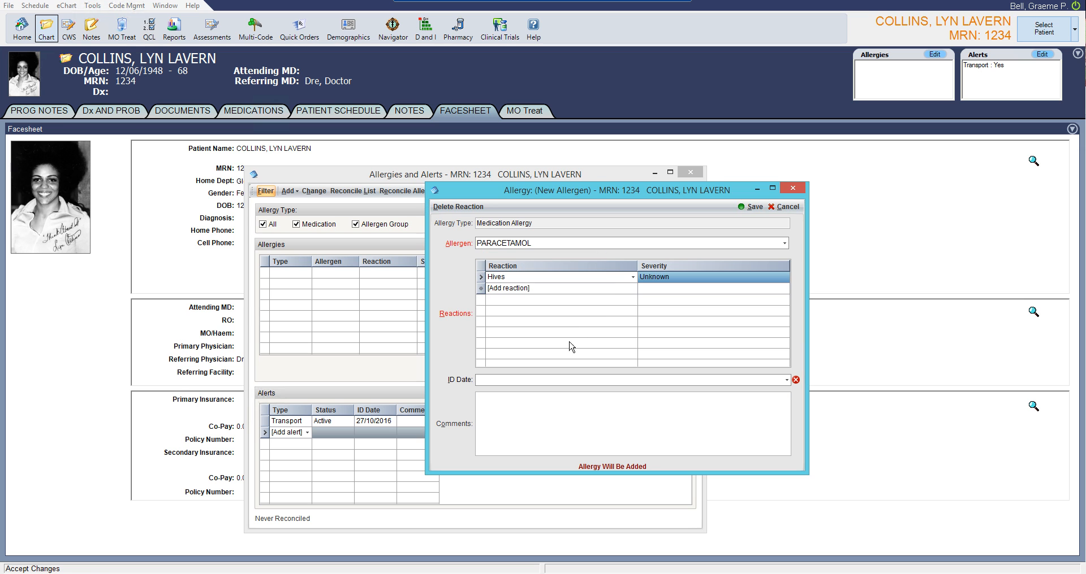
# - Set the allergy's ID date to today, 27/10/2016, save it and close the allergies and alerts window
pyautogui.click(787, 380)
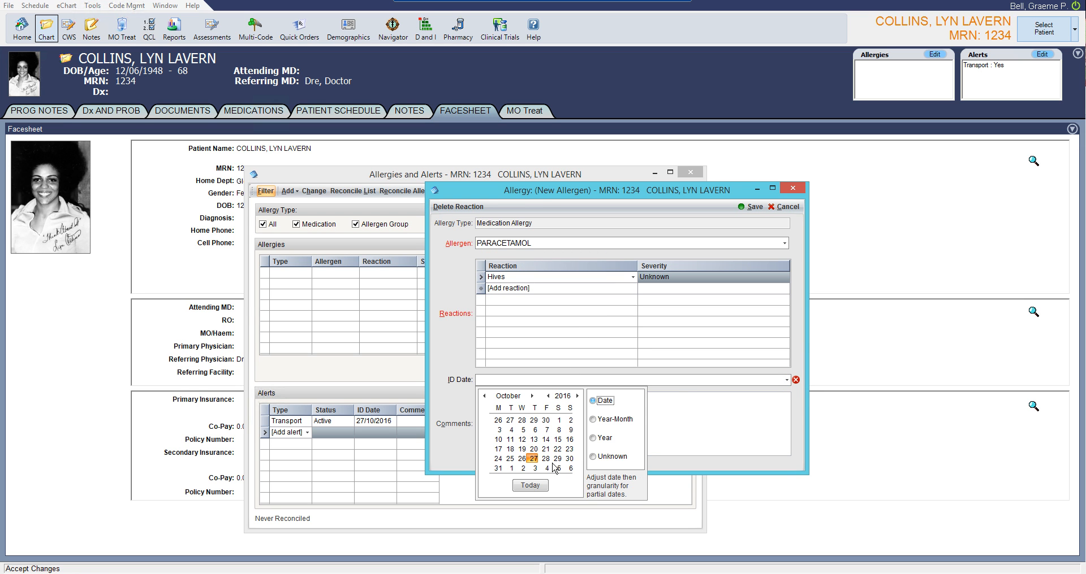
pyautogui.click(530, 486)
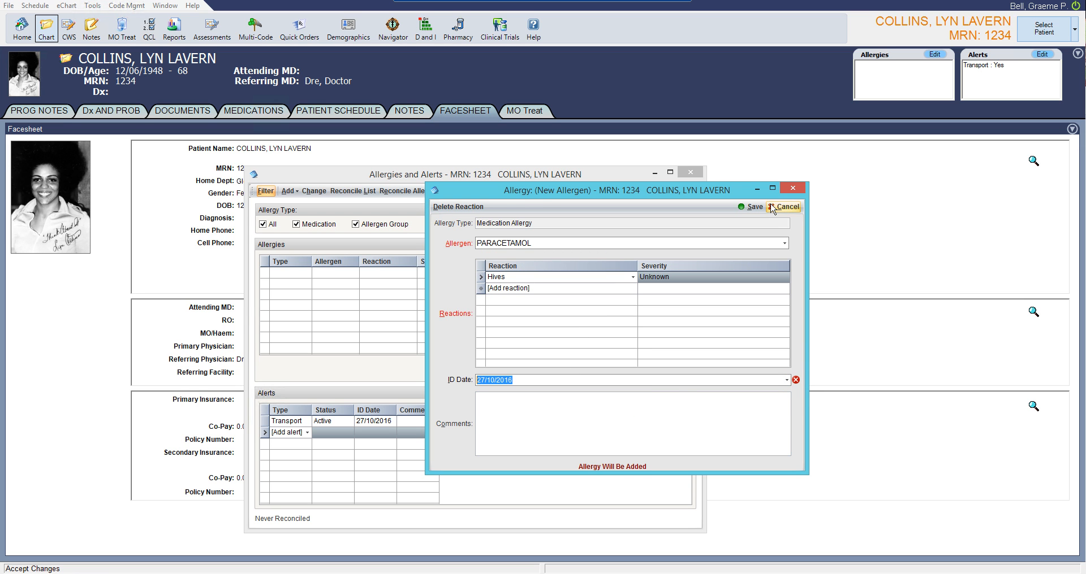
pyautogui.click(752, 207)
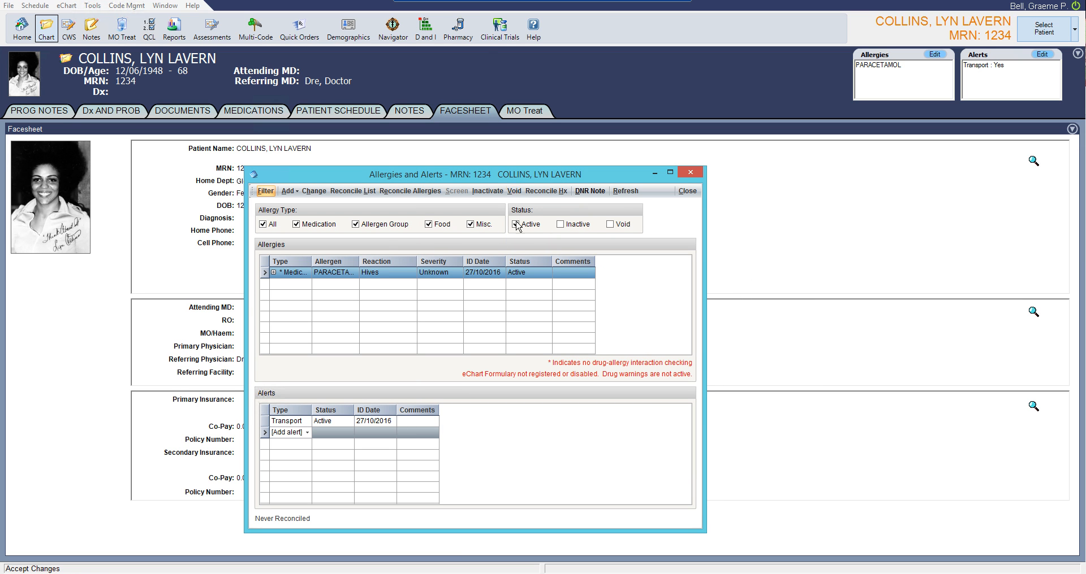
pyautogui.click(686, 192)
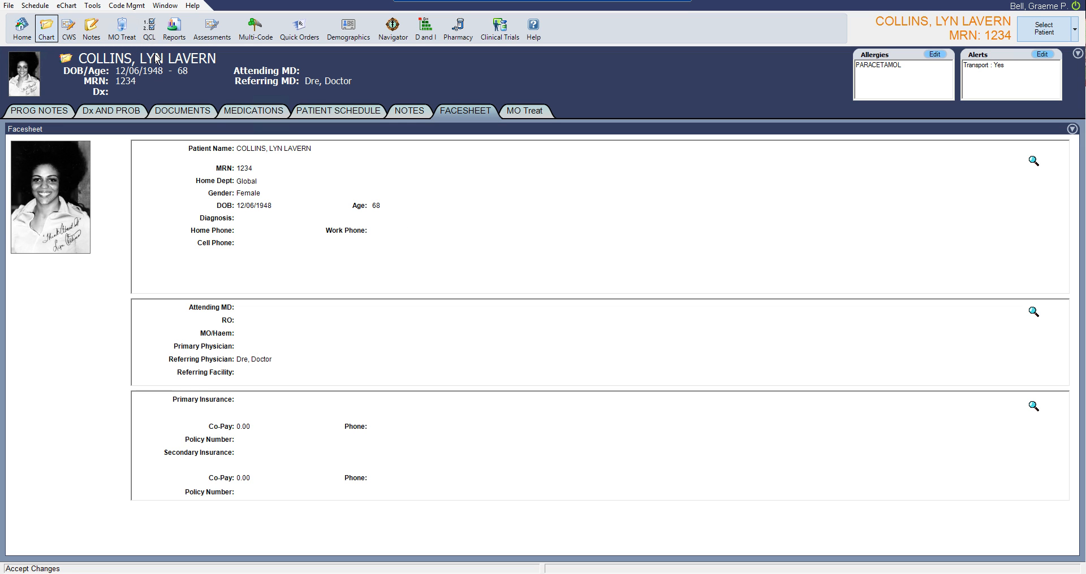
# - Open the patient's quality check list and start a new item
pyautogui.click(149, 27)
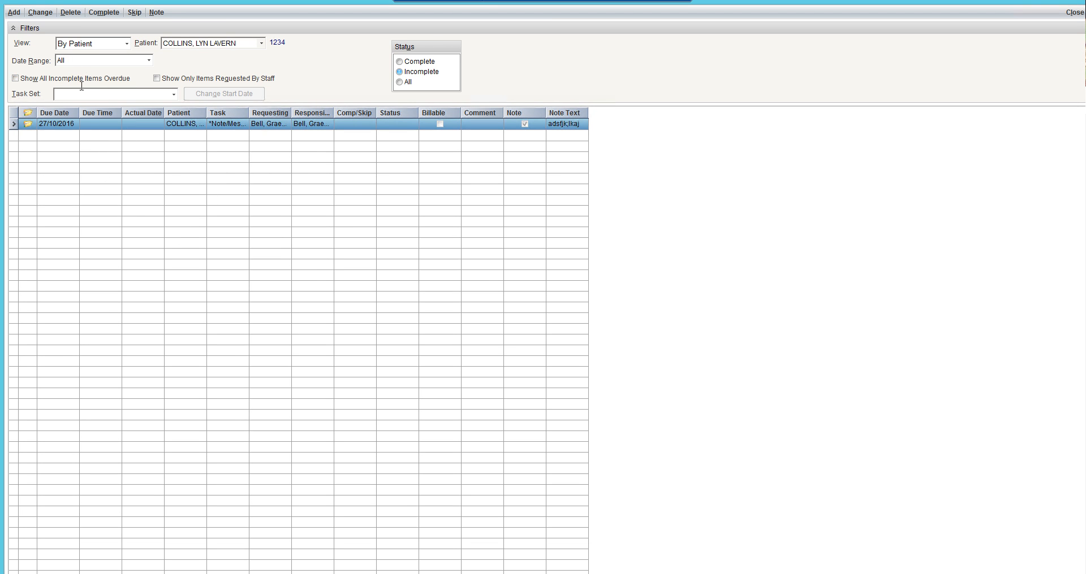
pyautogui.click(15, 14)
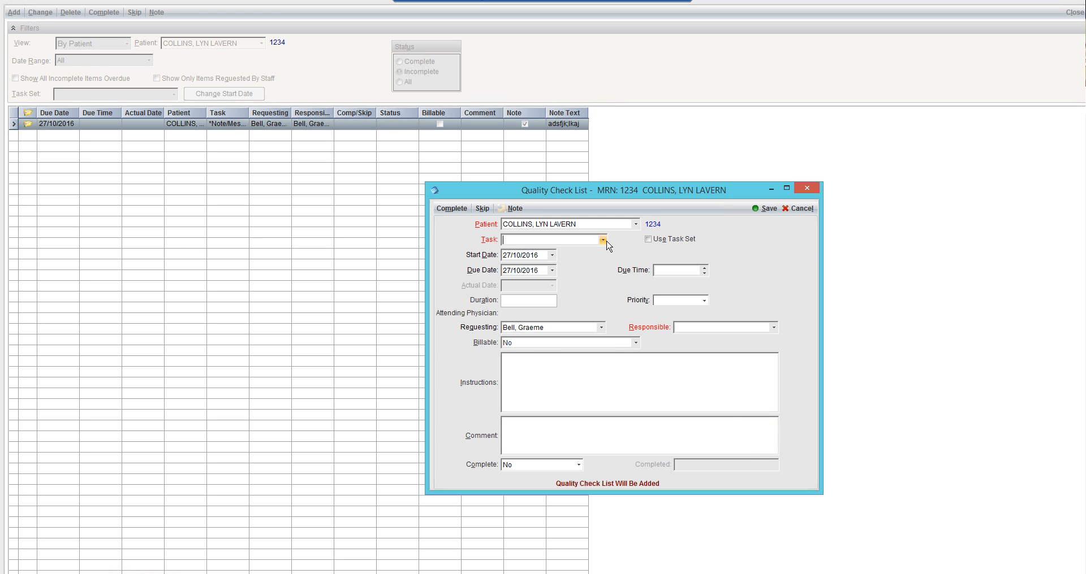
# - Filter the tasks by "note" and select *Note/Message as the check list item's task
pyautogui.click(603, 240)
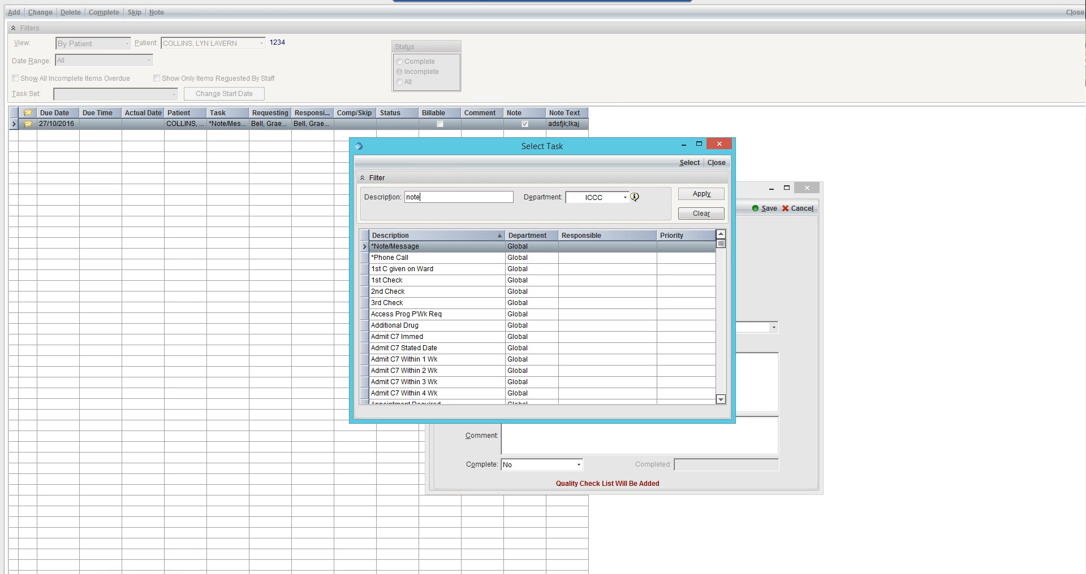
pyautogui.press('Return')
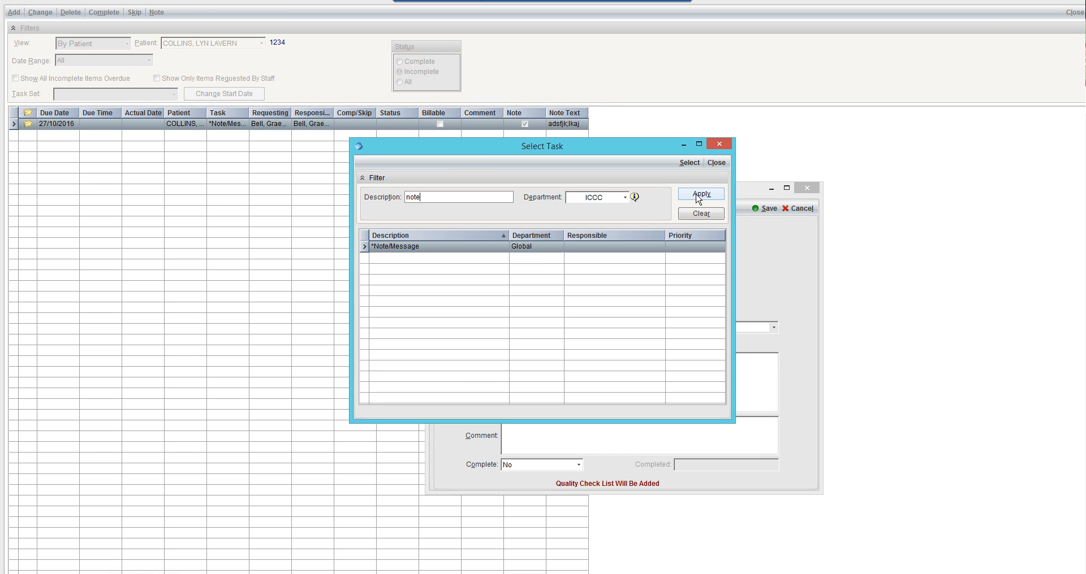
pyautogui.click(690, 162)
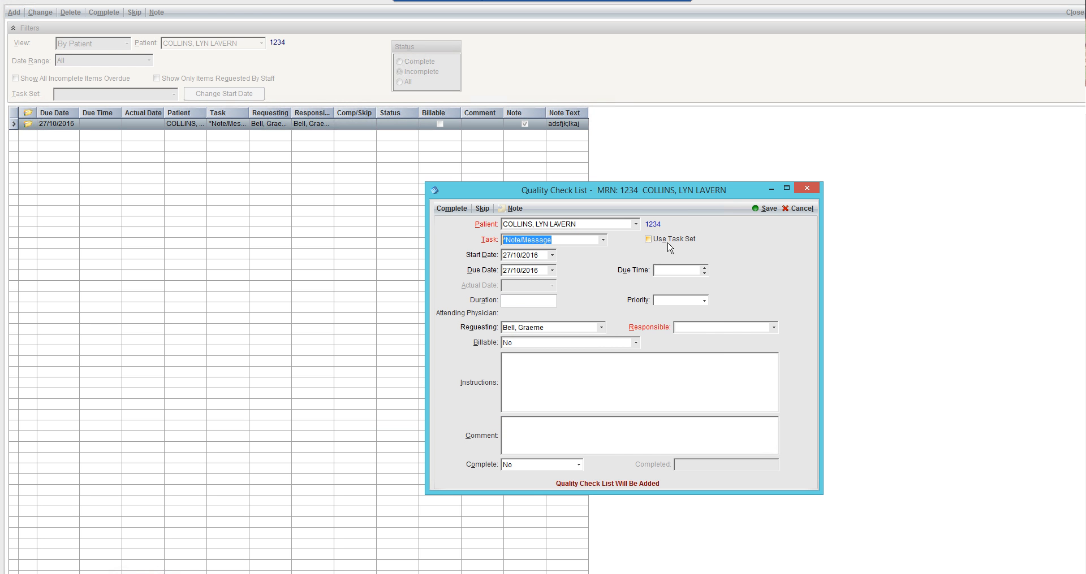
# - Use a task set for the item, filter by "social", select 406 ICCC Social Work Referral, save it and close the check list
pyautogui.click(648, 239)
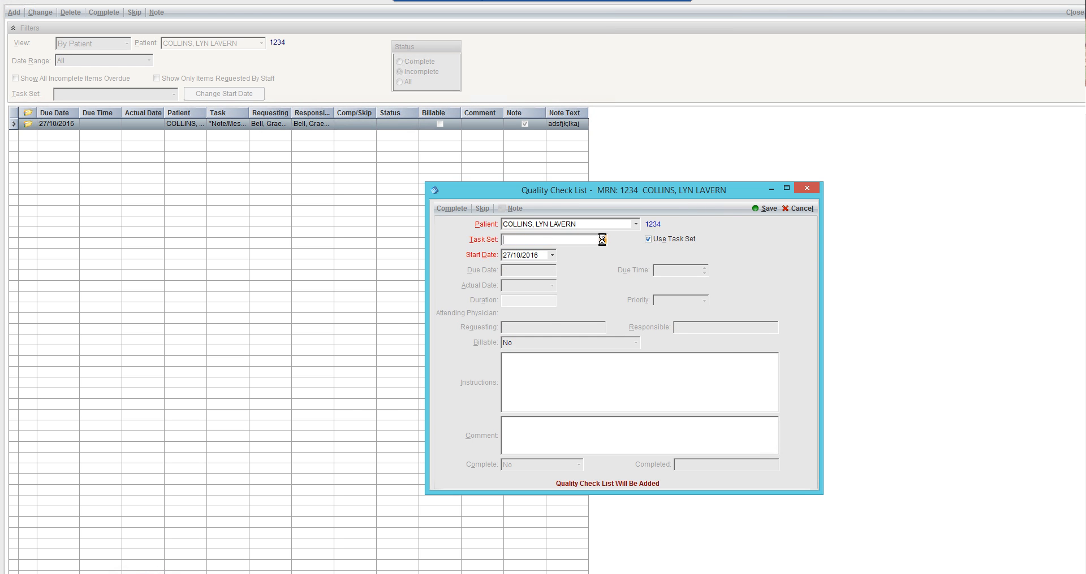
pyautogui.click(602, 241)
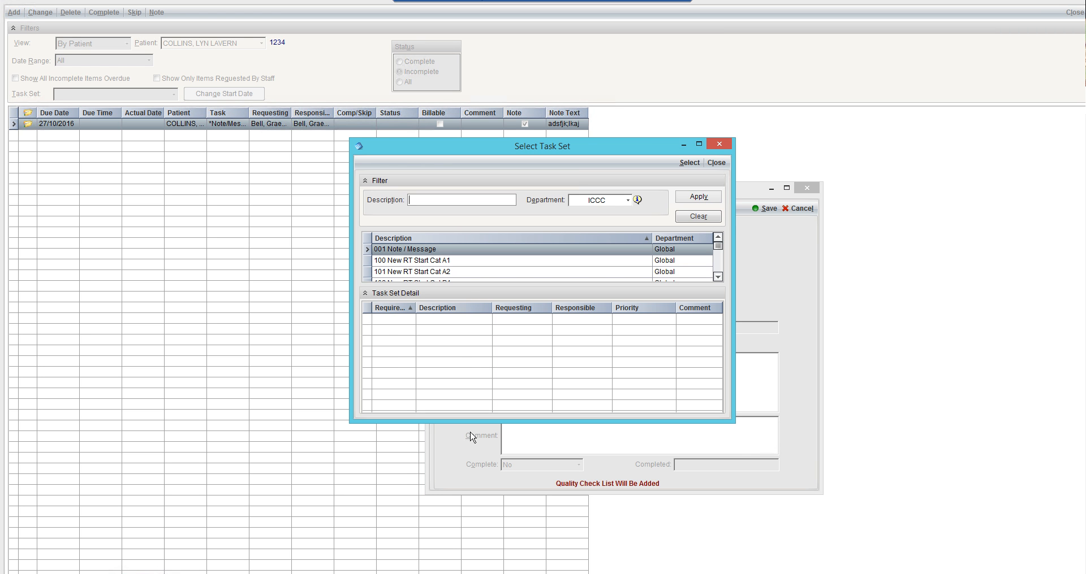
pyautogui.moveTo(471, 421); pyautogui.dragTo(472, 555)
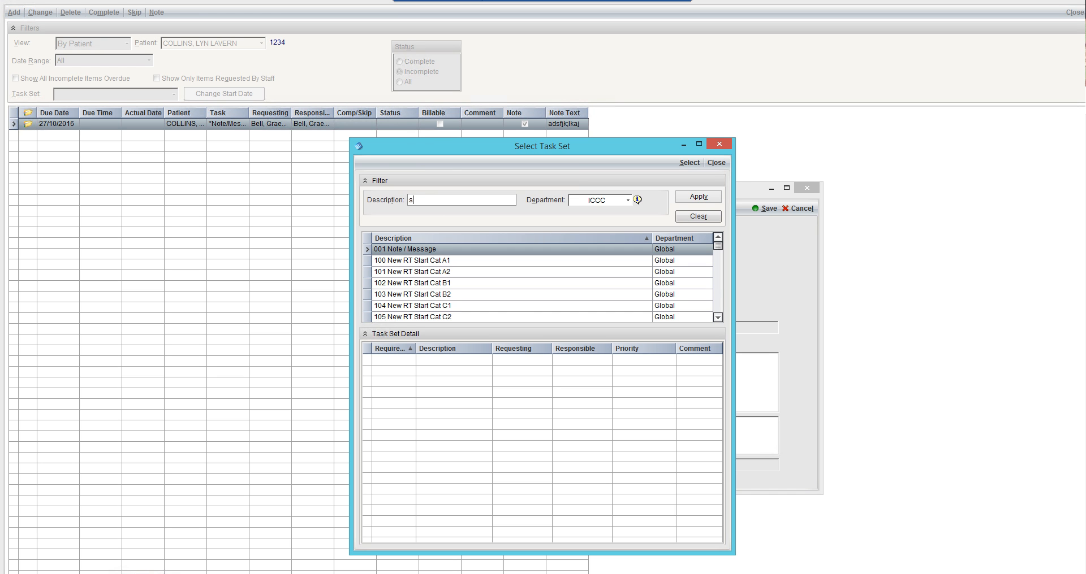
pyautogui.press('Return')
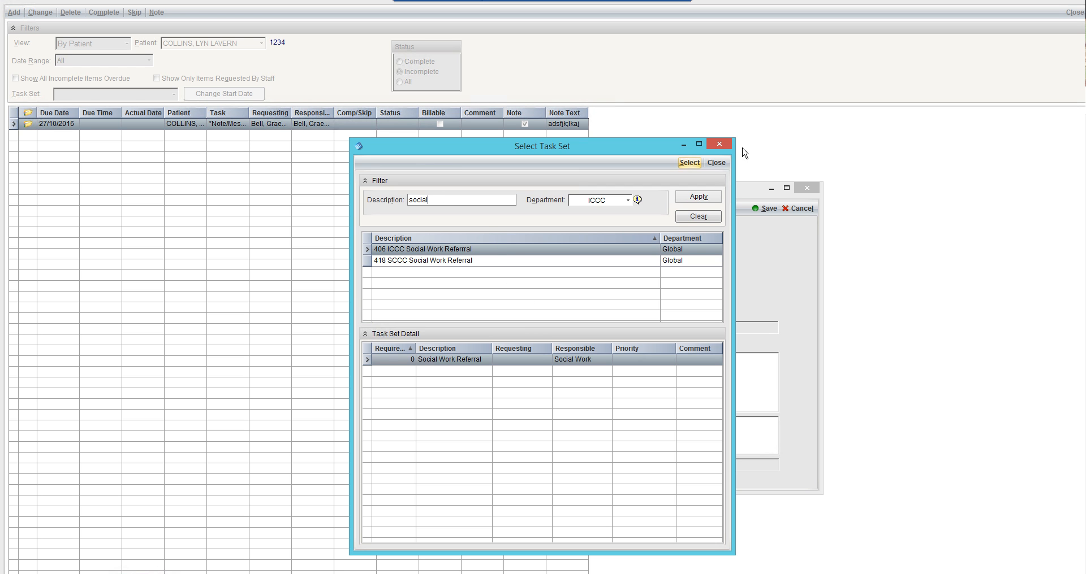
pyautogui.press('Return')
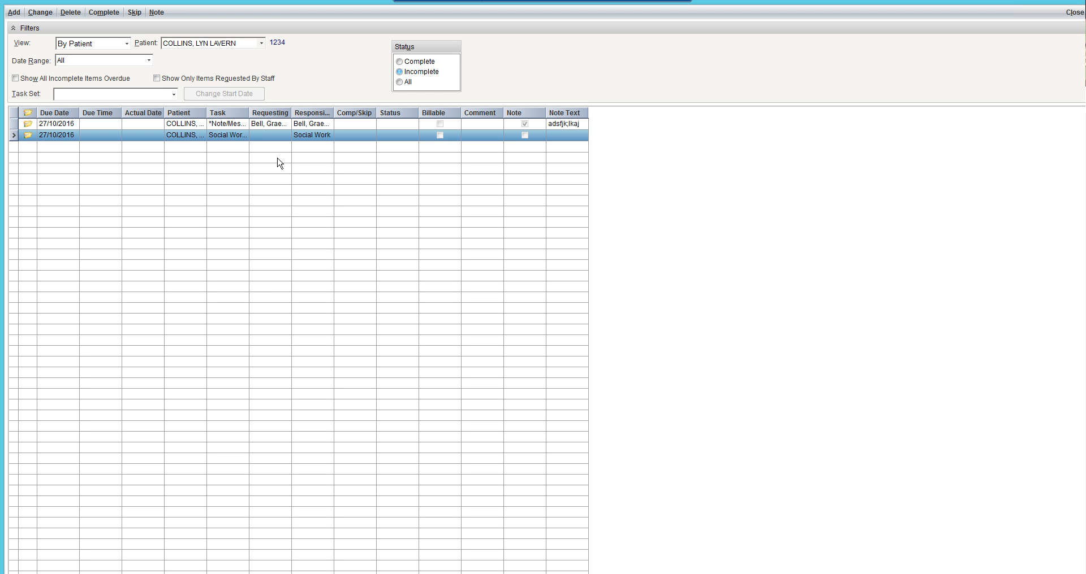
pyautogui.click(1073, 12)
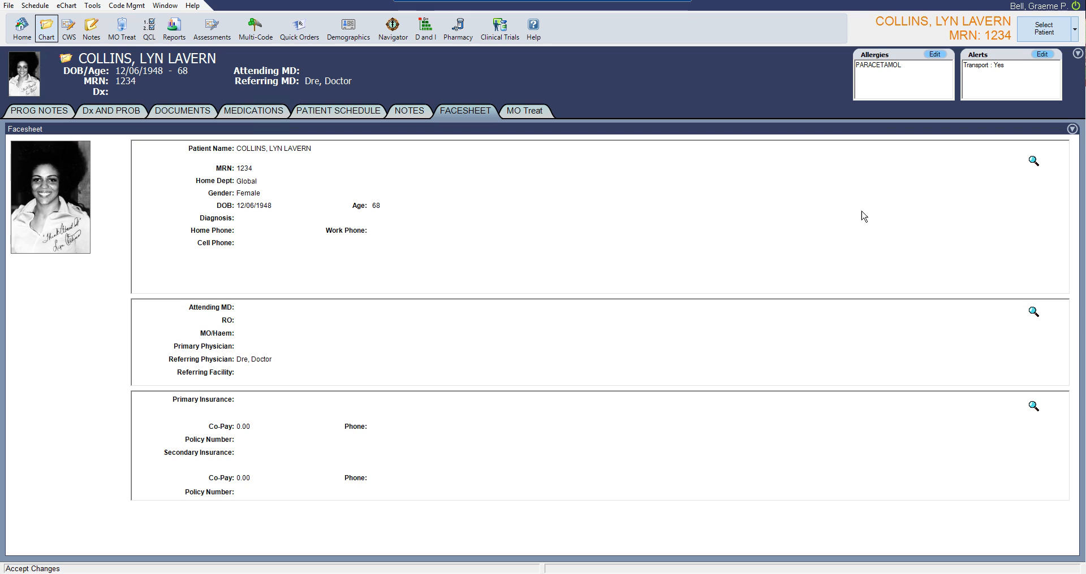
# - From the patient's progress notes, customize the toolbar by adding the schedule commands My Sched after MO Treat and SCCC Linac 4 Daily after QCL
pyautogui.click(17, 113)
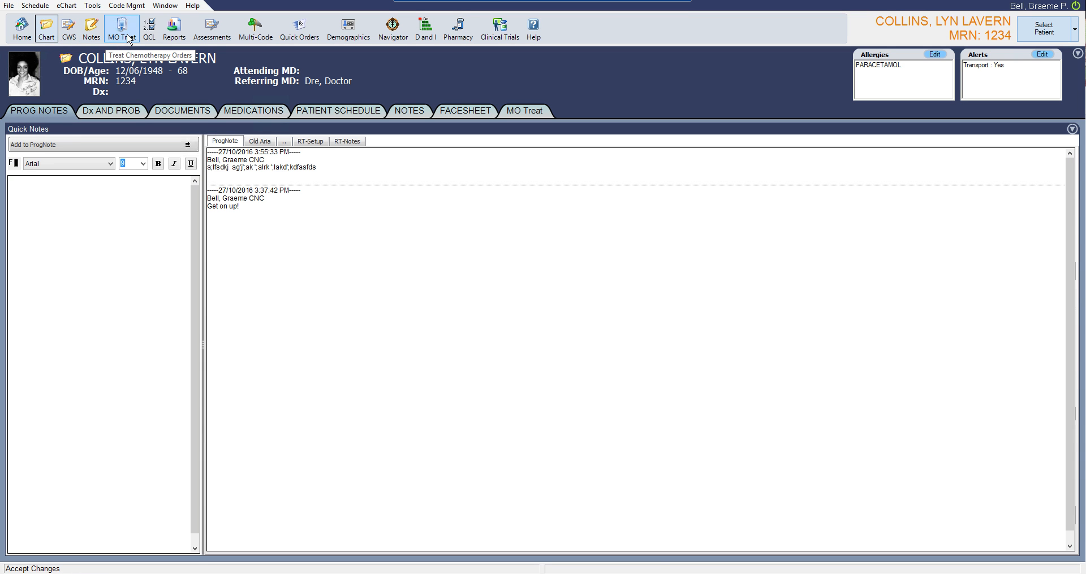
pyautogui.rightClick(271, 33)
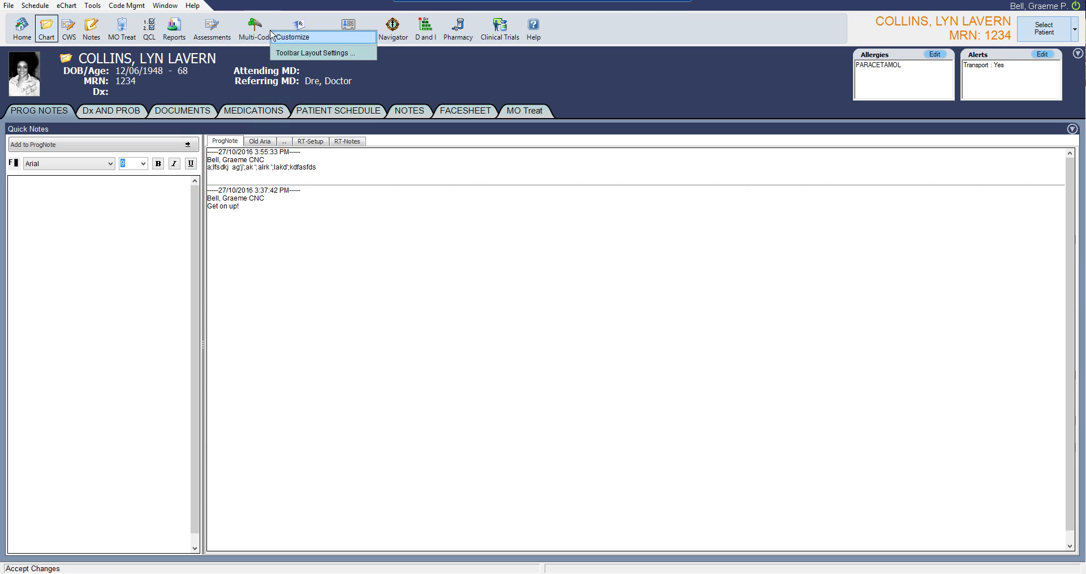
pyautogui.click(284, 37)
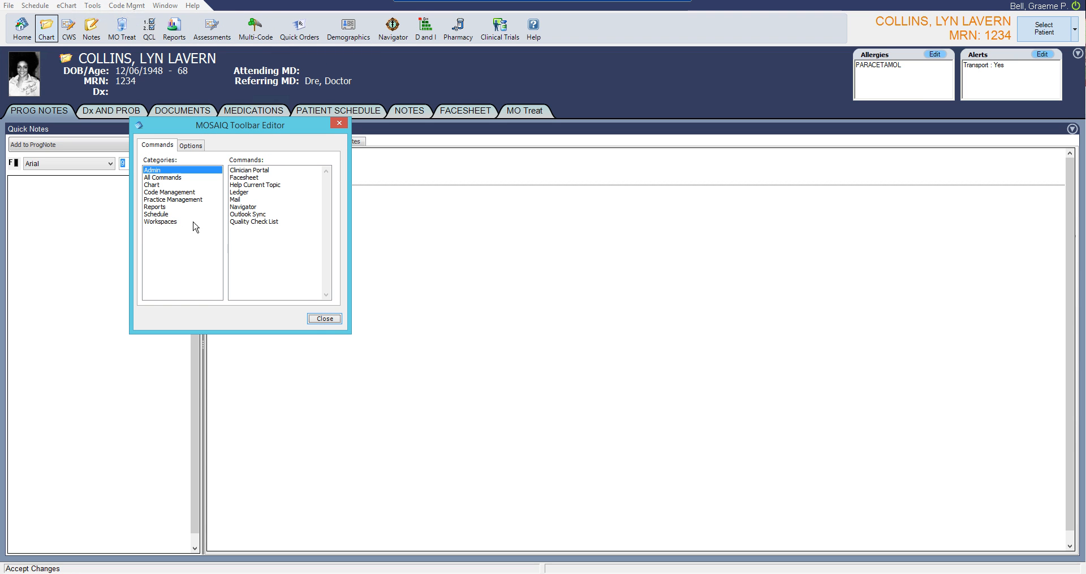
pyautogui.click(161, 215)
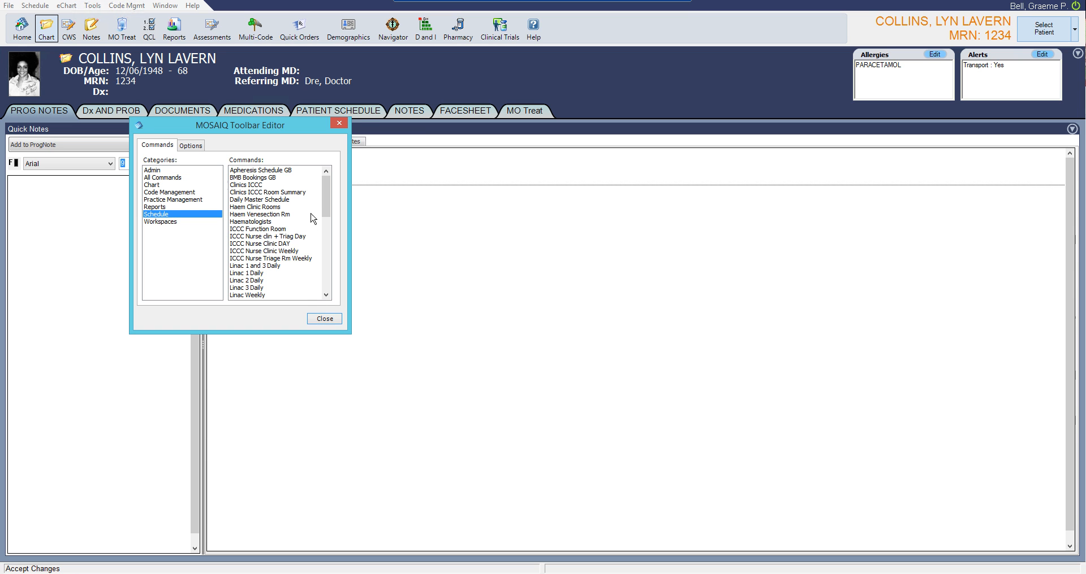
pyautogui.moveTo(327, 197); pyautogui.dragTo(320, 251)
pyautogui.moveTo(245, 185); pyautogui.dragTo(131, 34)
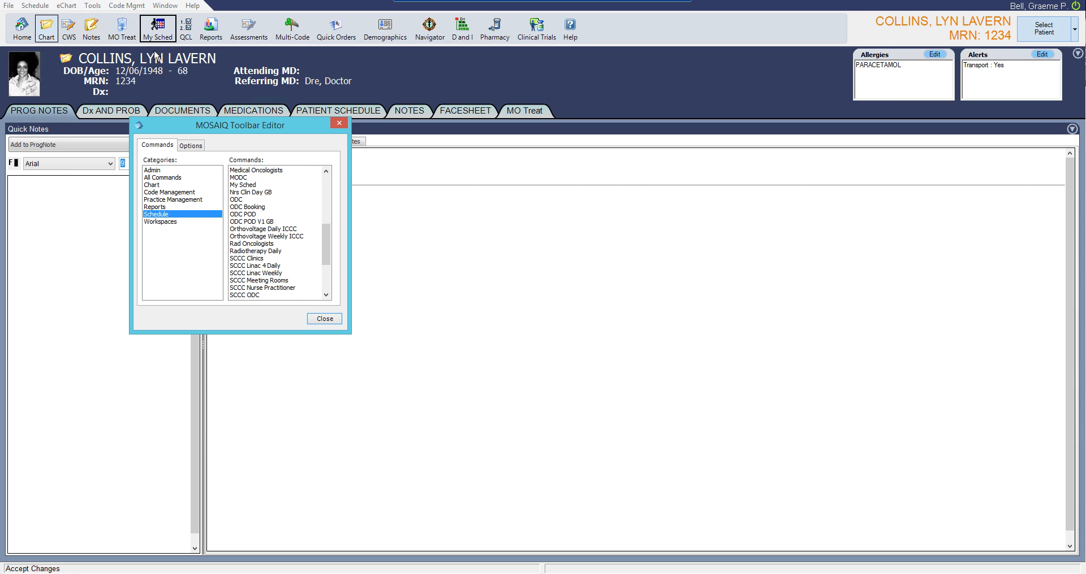
pyautogui.click(255, 275)
pyautogui.moveTo(253, 266); pyautogui.dragTo(198, 27)
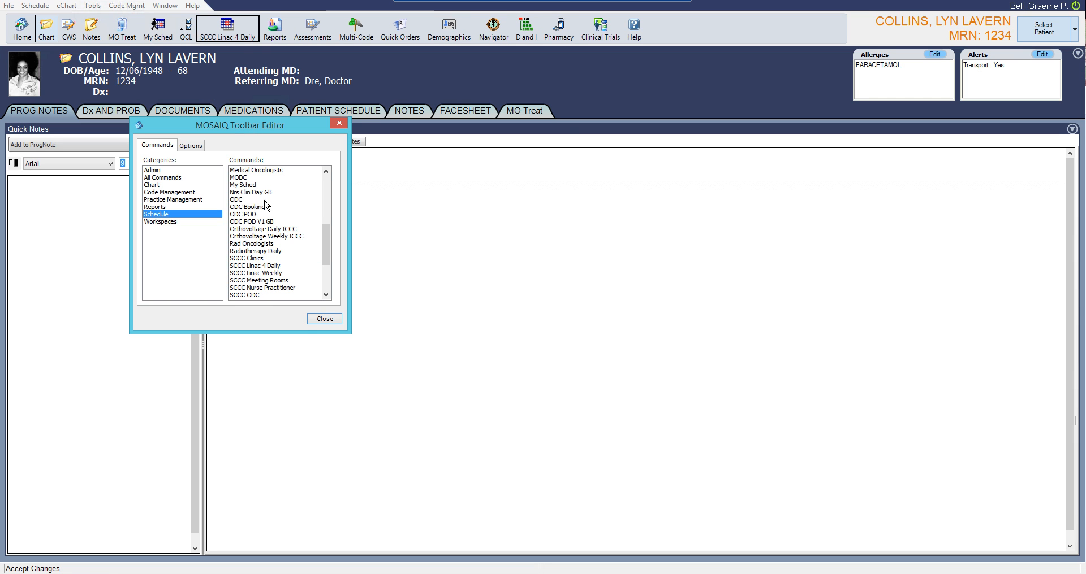
# - Rename the SCCC Linac 4 Daily toolbar command to LA4
pyautogui.rightClick(231, 34)
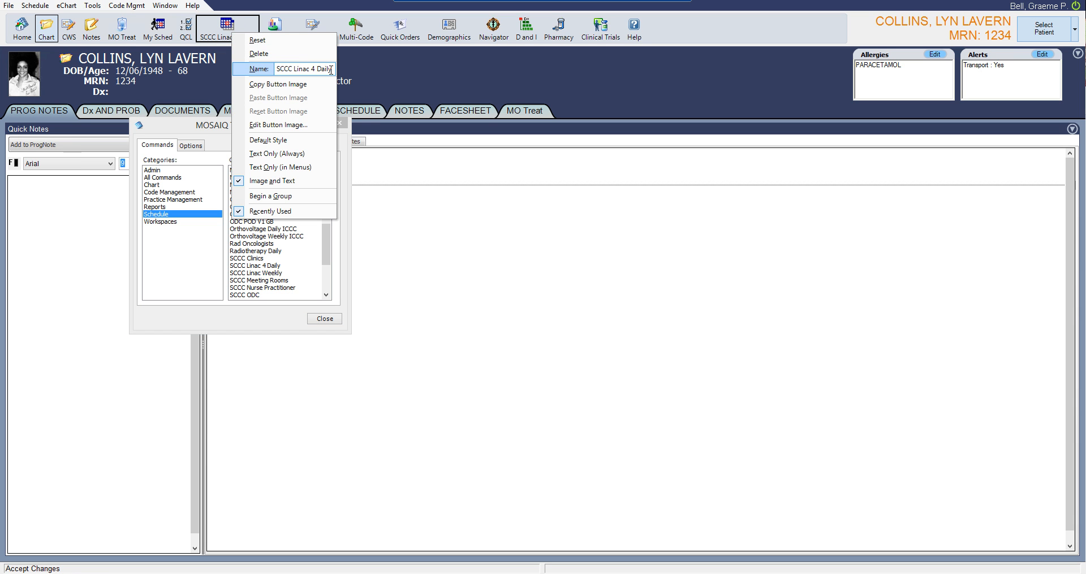
pyautogui.moveTo(331, 69); pyautogui.dragTo(262, 73)
pyautogui.write('LA4')
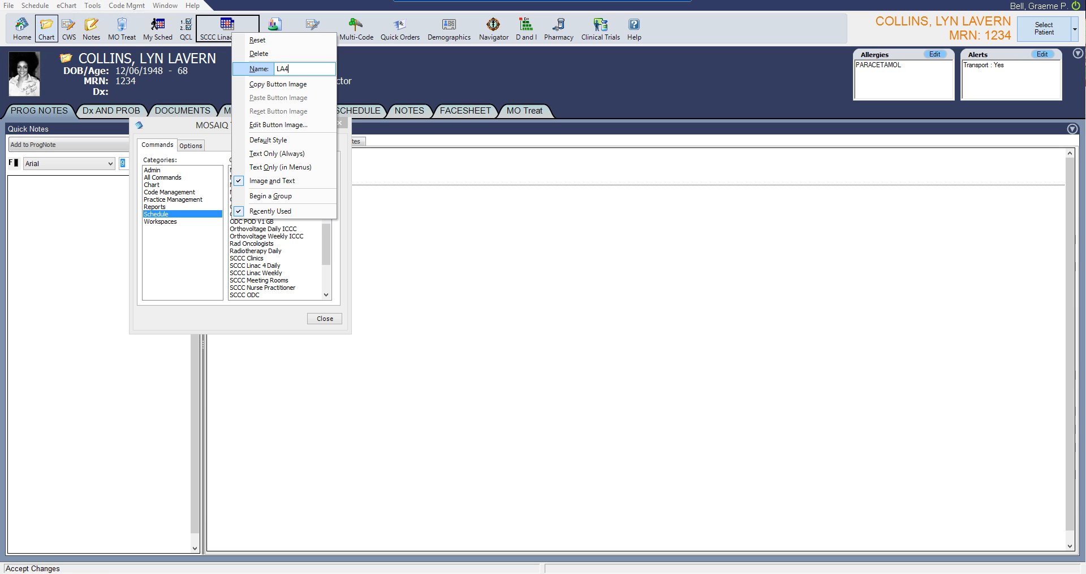
pyautogui.press('Return')
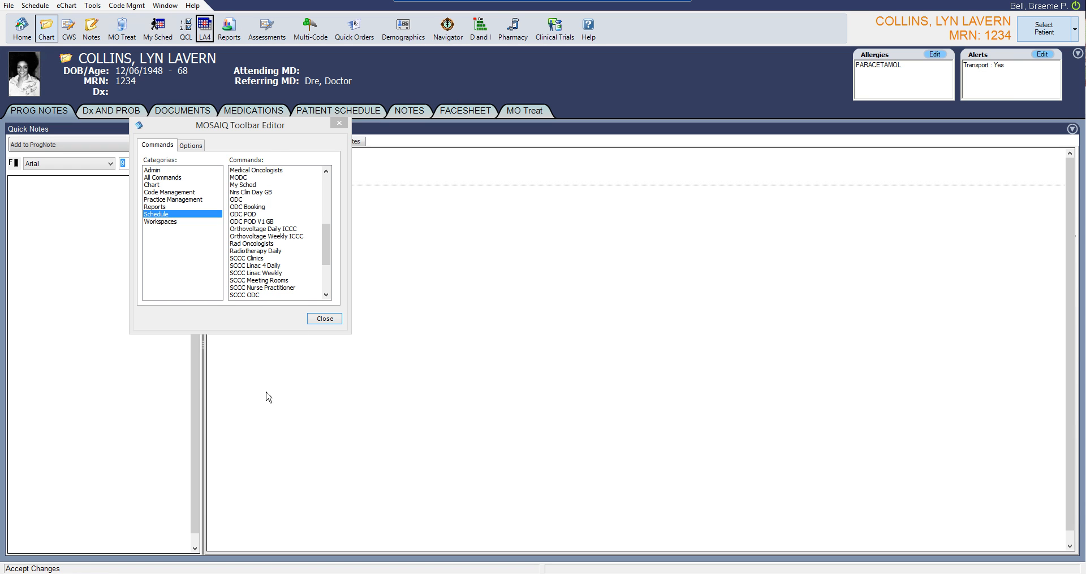
# - Rename the Multi-Code toolbar command to MC and finish the toolbar customization
pyautogui.rightClick(310, 33)
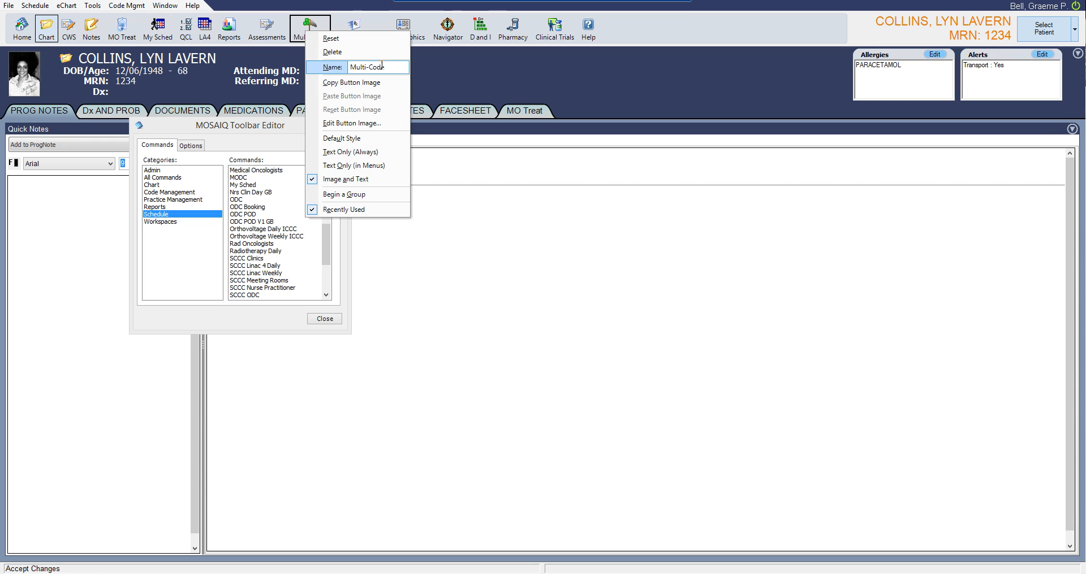
pyautogui.moveTo(386, 67); pyautogui.dragTo(338, 64)
pyautogui.write('M')
pyautogui.press('Return')
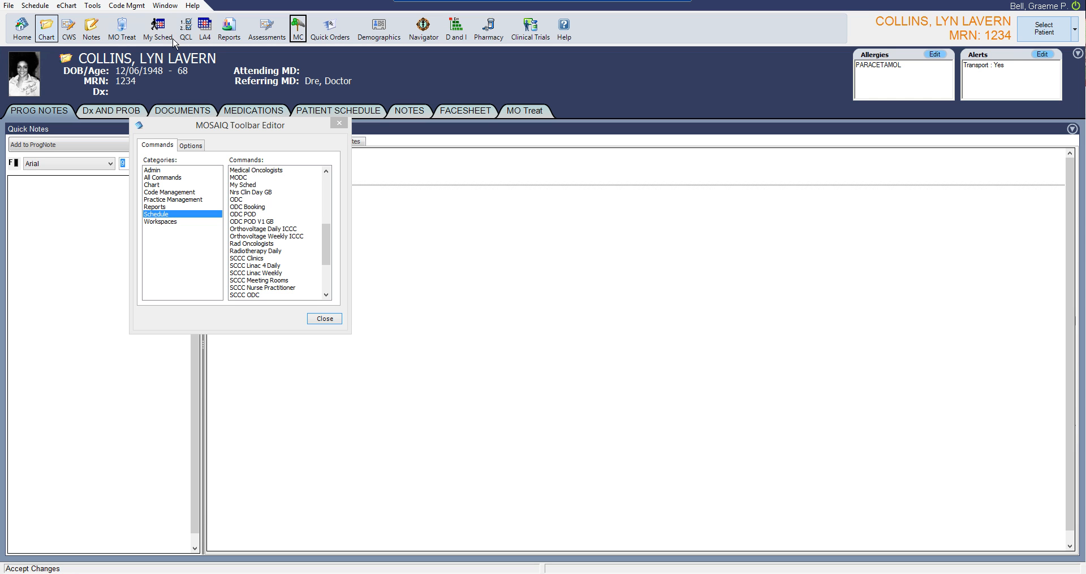
pyautogui.click(332, 320)
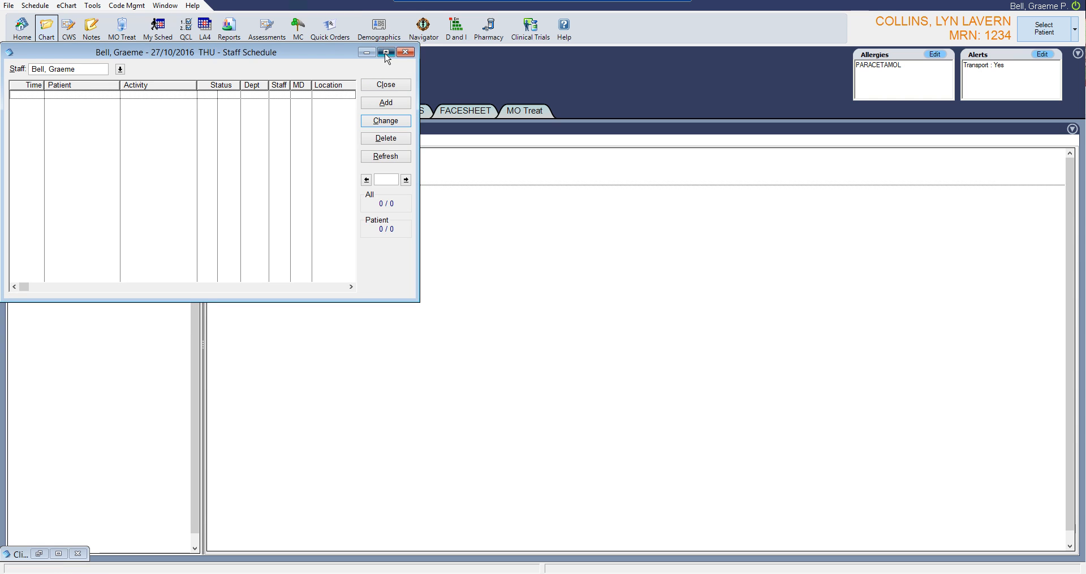
# - Maximize the staff schedule, look through the available user schedules and close the schedule
pyautogui.click(386, 53)
pyautogui.click(44, 9)
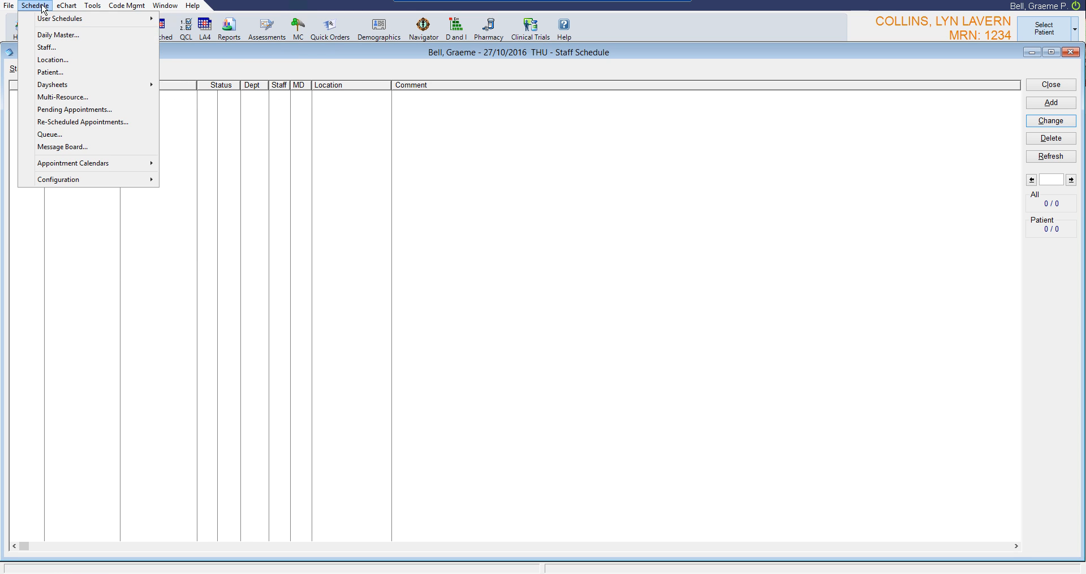
pyautogui.moveTo(73, 18)
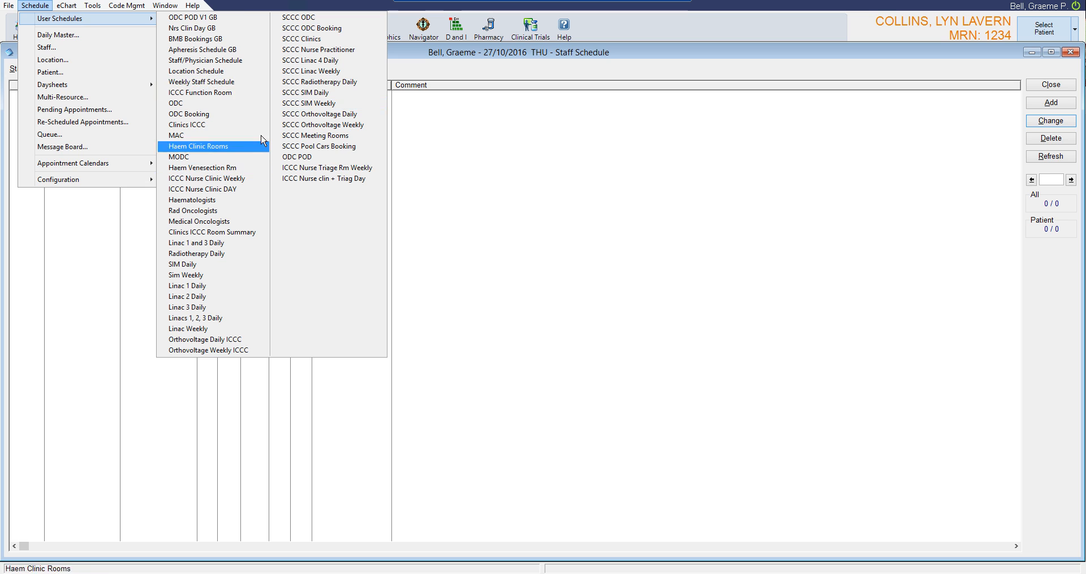
pyautogui.click(1051, 85)
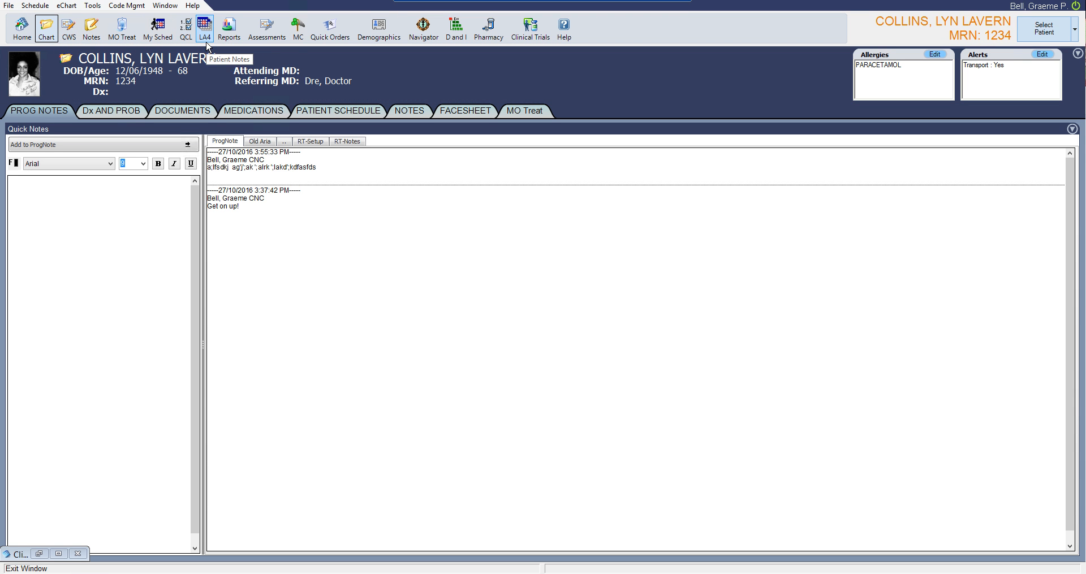
# - Add a new Pre Chemo Assessment for the patient with T 36, P 88 and ECOG performance status 0
pyautogui.click(273, 32)
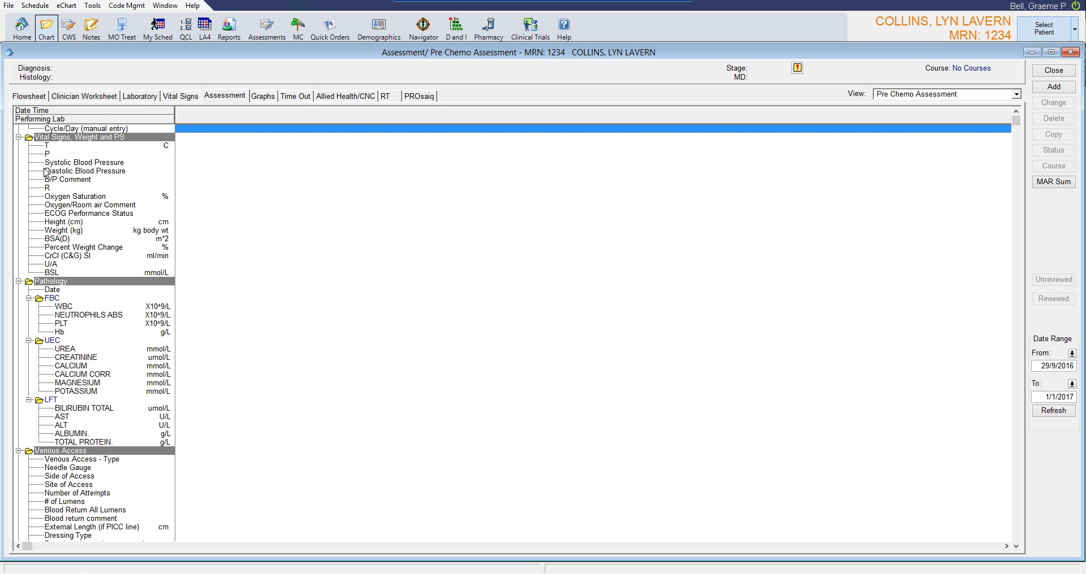
pyautogui.click(1064, 89)
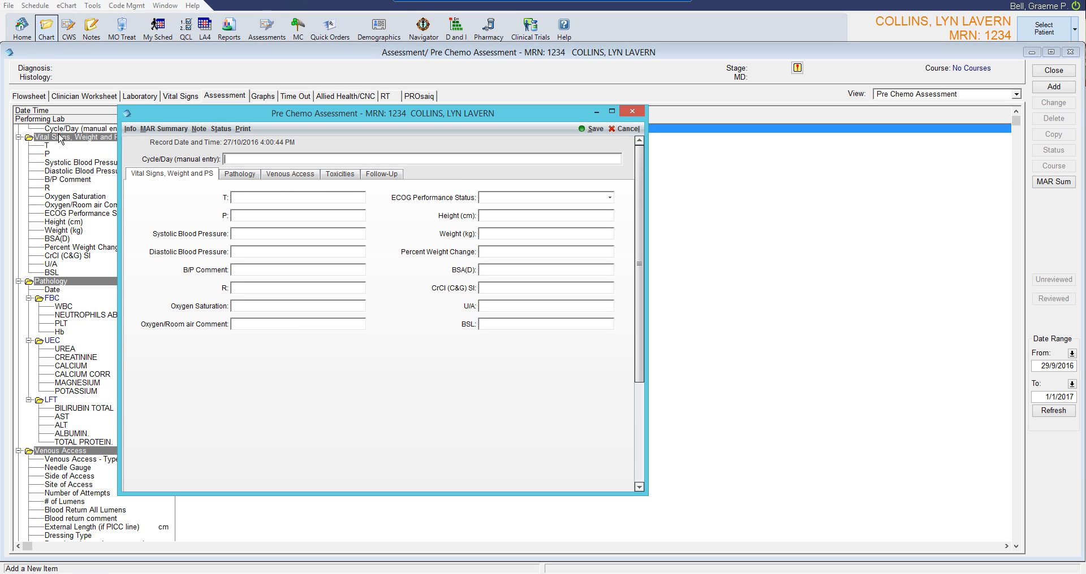
pyautogui.click(245, 176)
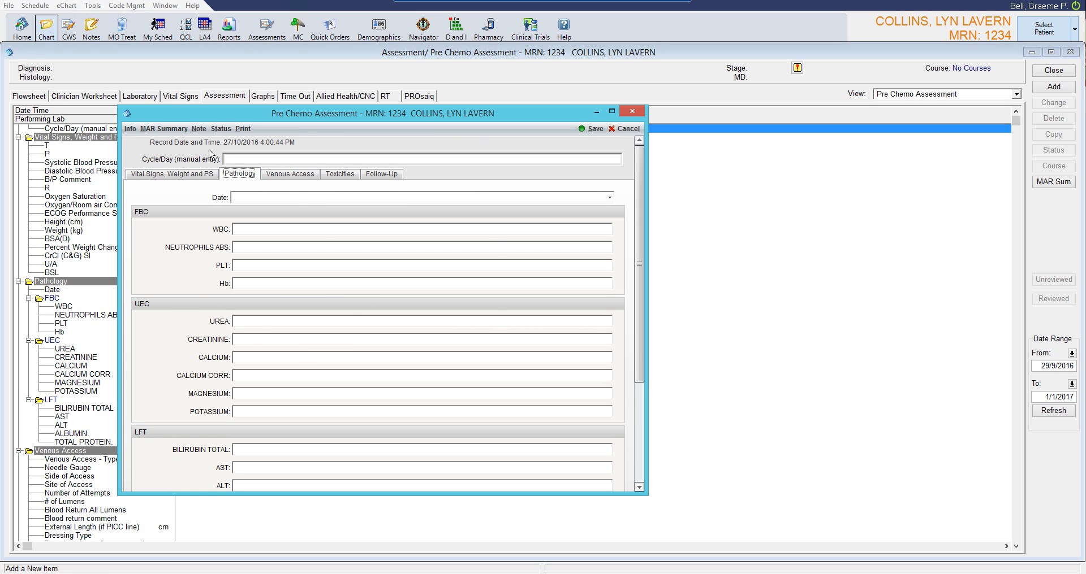
pyautogui.click(170, 174)
pyautogui.click(254, 197)
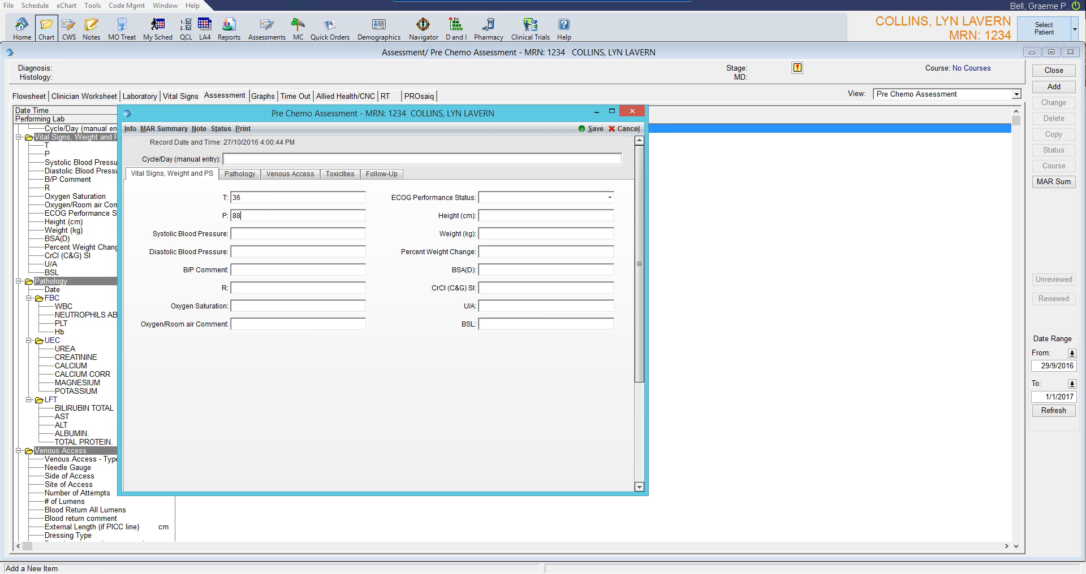
pyautogui.click(610, 197)
pyautogui.click(598, 206)
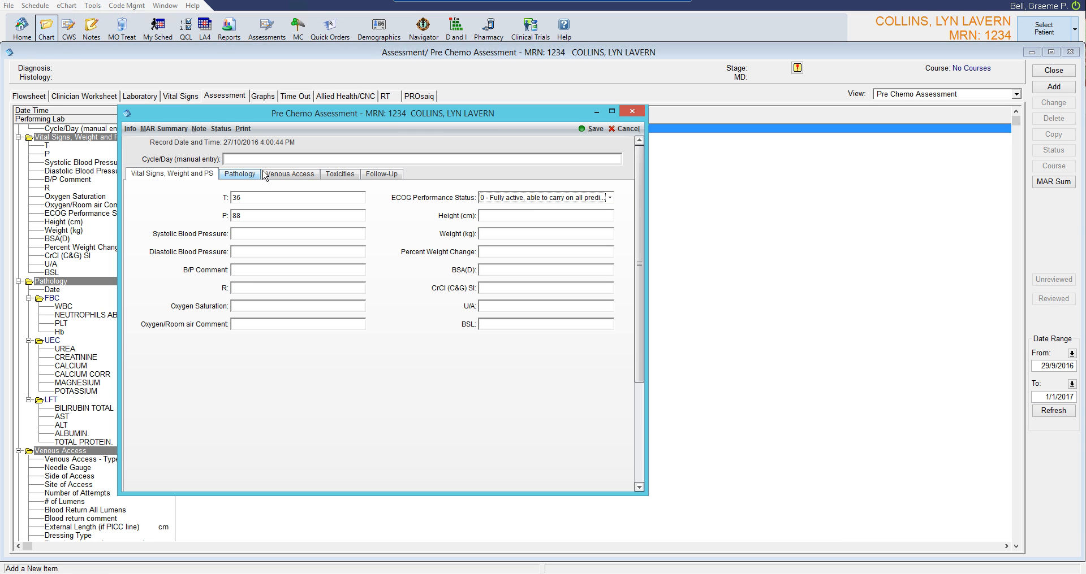
# - Set the assessment's venous access type to PICC Line, look over the toxicities and follow-up sections, and save the assessment
pyautogui.click(293, 176)
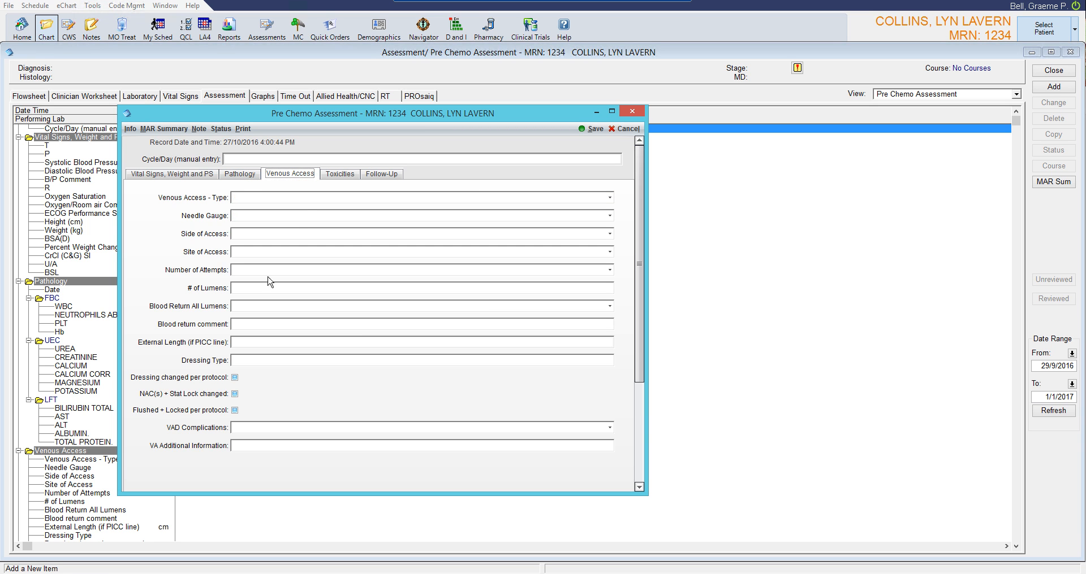
pyautogui.click(609, 197)
pyautogui.click(433, 221)
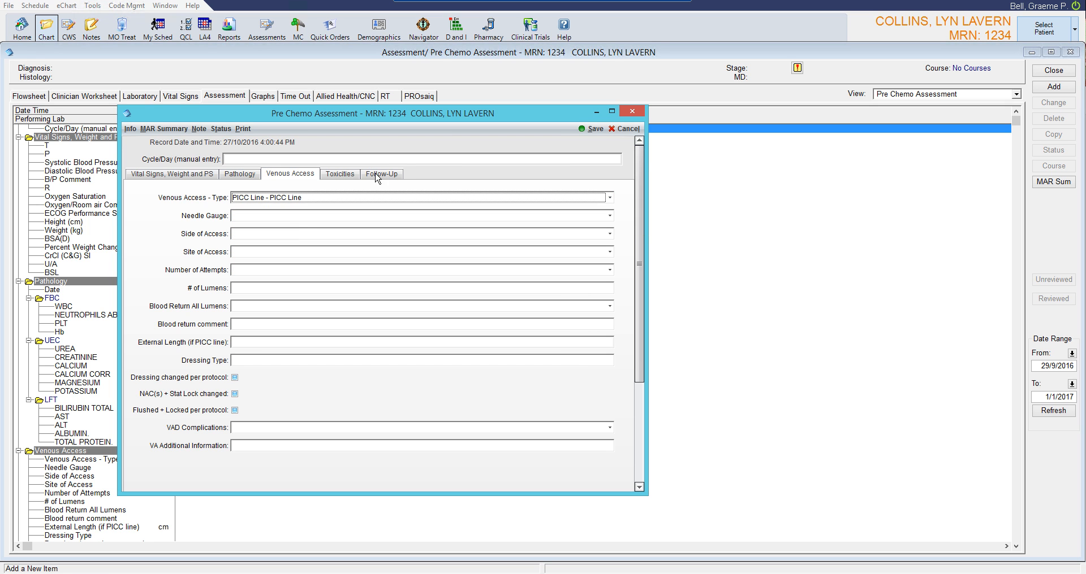
pyautogui.click(346, 175)
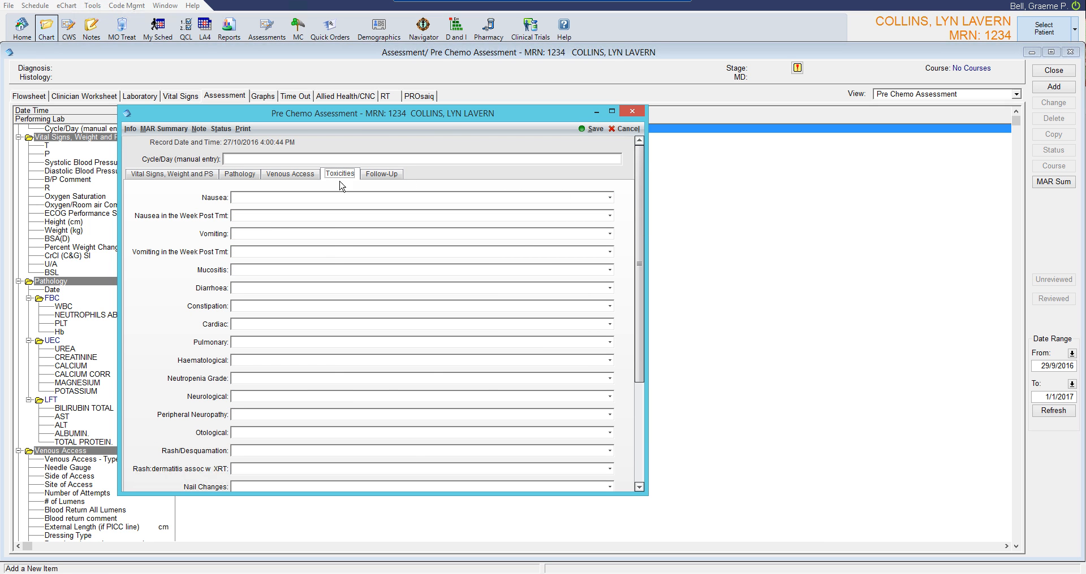
pyautogui.click(380, 175)
pyautogui.click(175, 176)
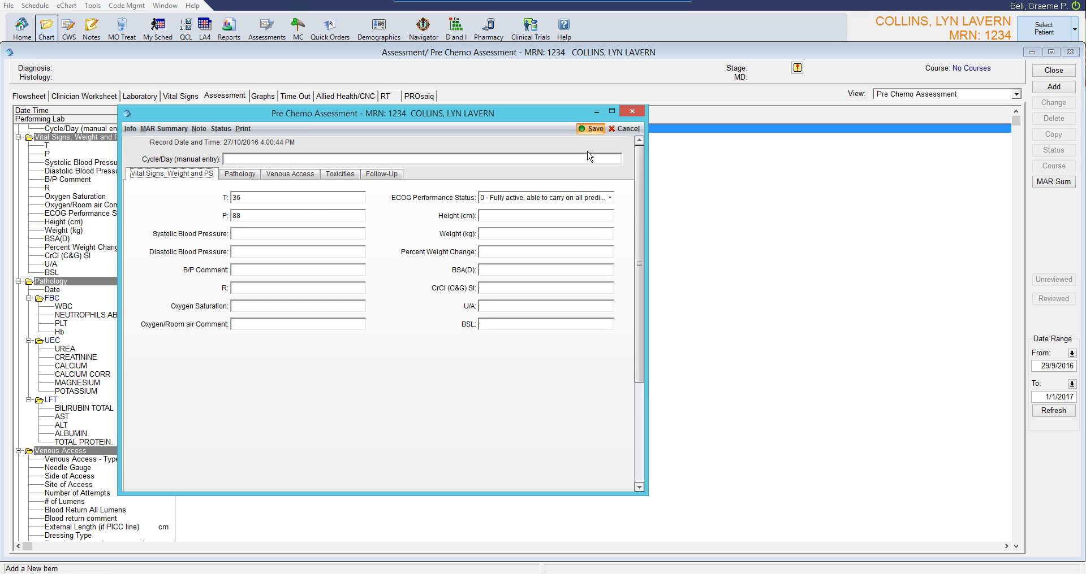
pyautogui.click(583, 130)
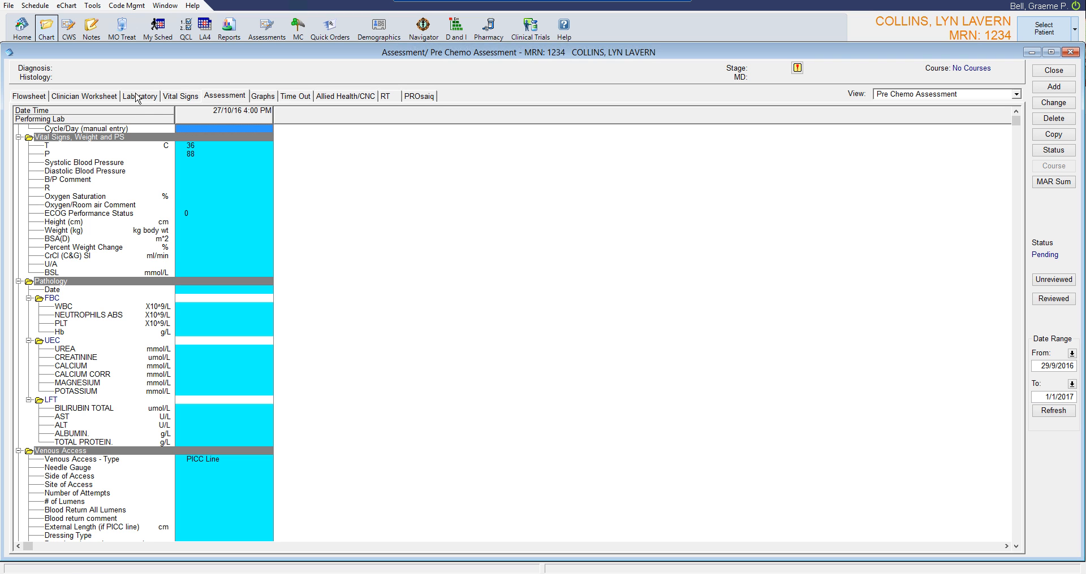
# - Review the recorded assessment in the Vital Signs and Clinician Worksheet views, then put the window away
pyautogui.click(168, 99)
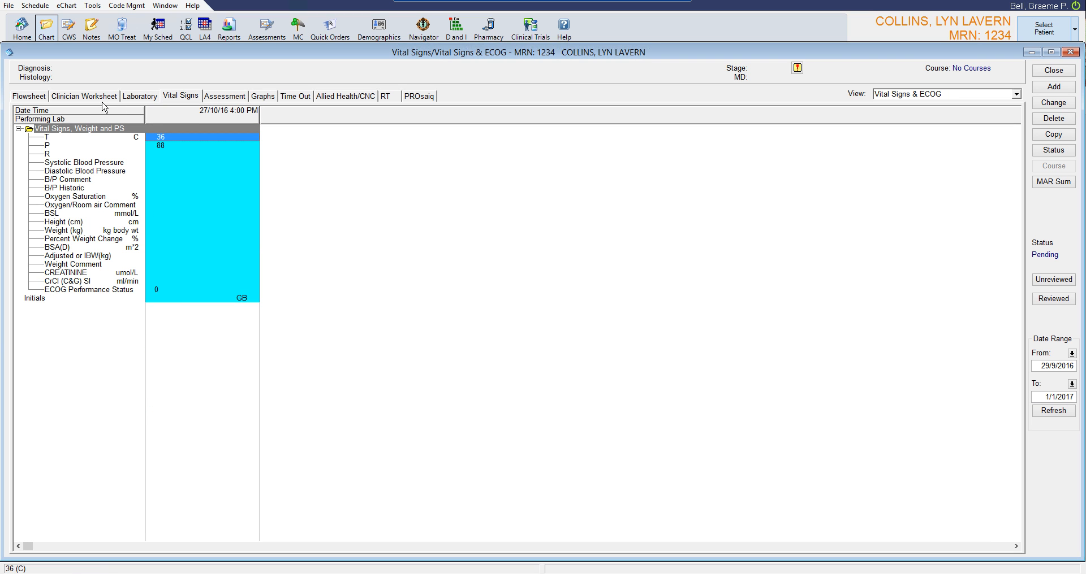
pyautogui.click(101, 98)
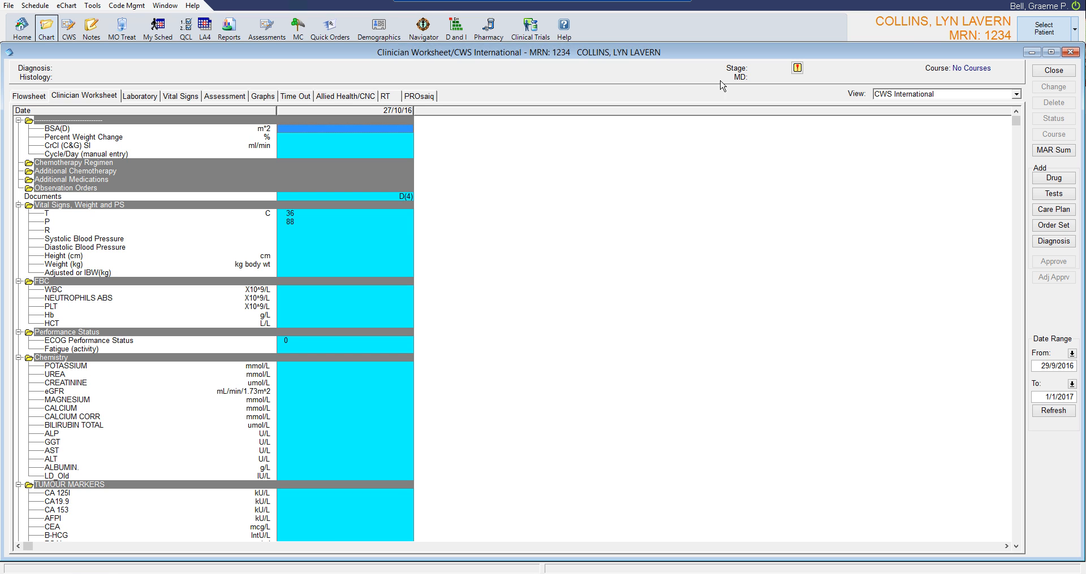
pyautogui.click(1031, 52)
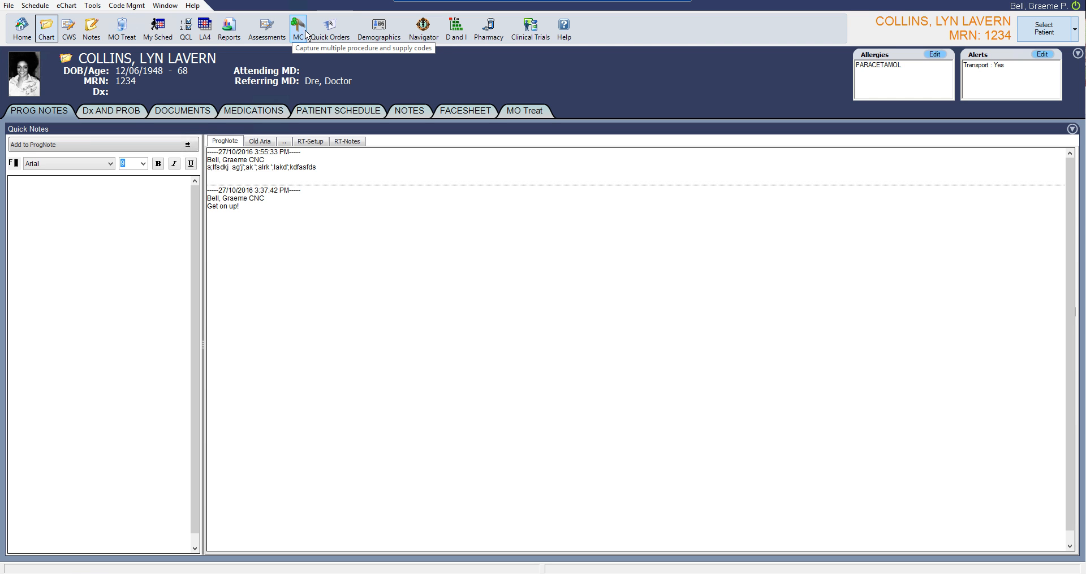
# - Look at the patient's quick orders and the eCHART Navigator, closing each window after viewing it
pyautogui.click(338, 38)
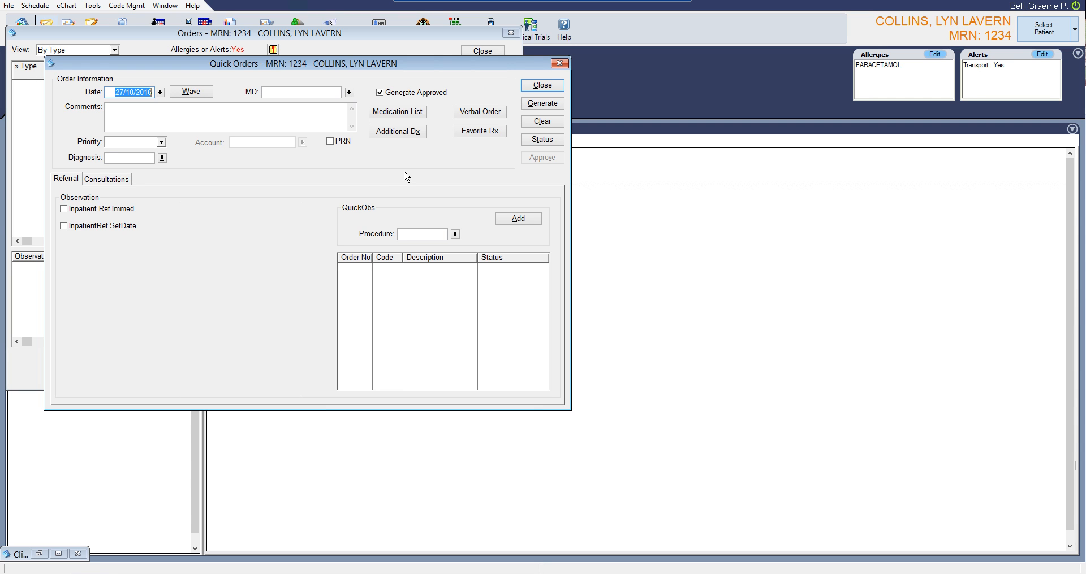
pyautogui.click(548, 88)
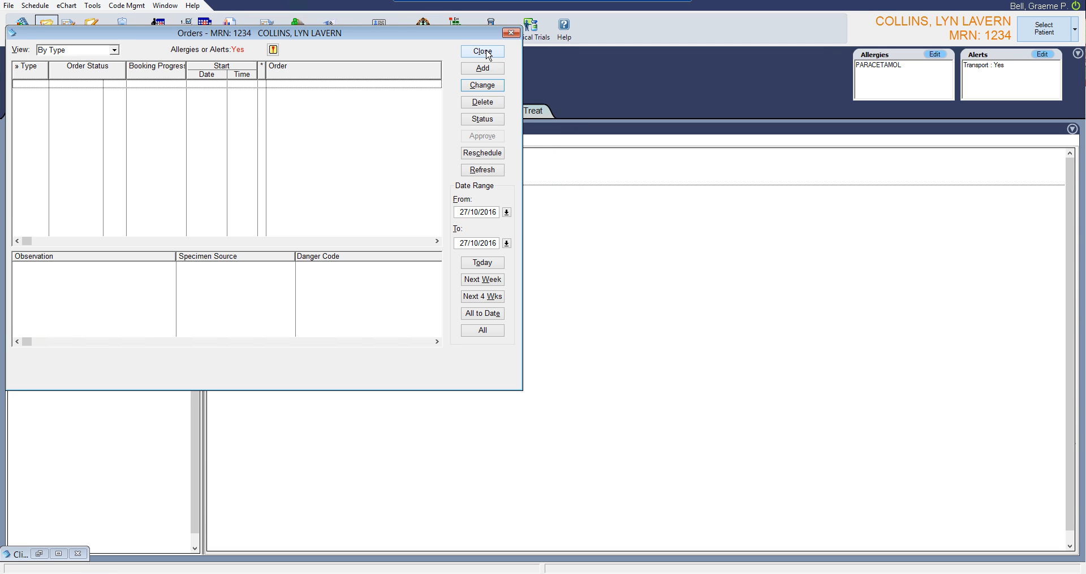
pyautogui.click(481, 50)
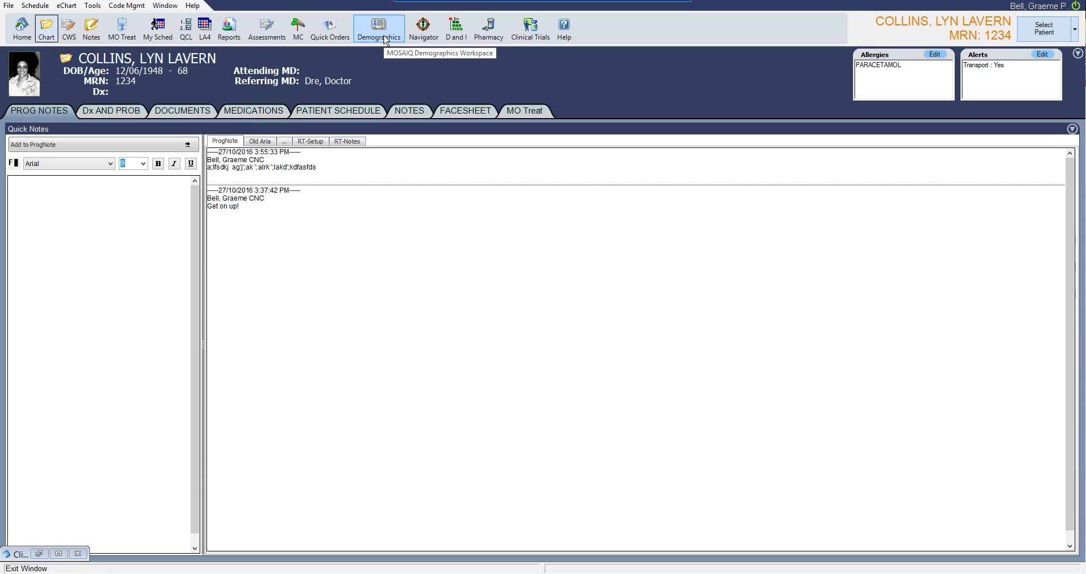
pyautogui.click(423, 28)
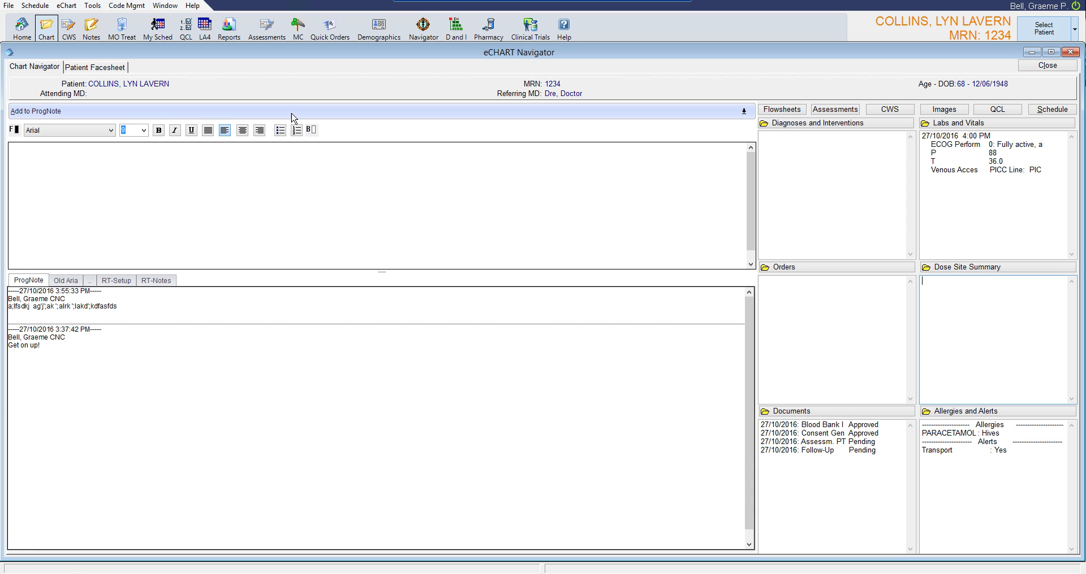
pyautogui.click(1043, 69)
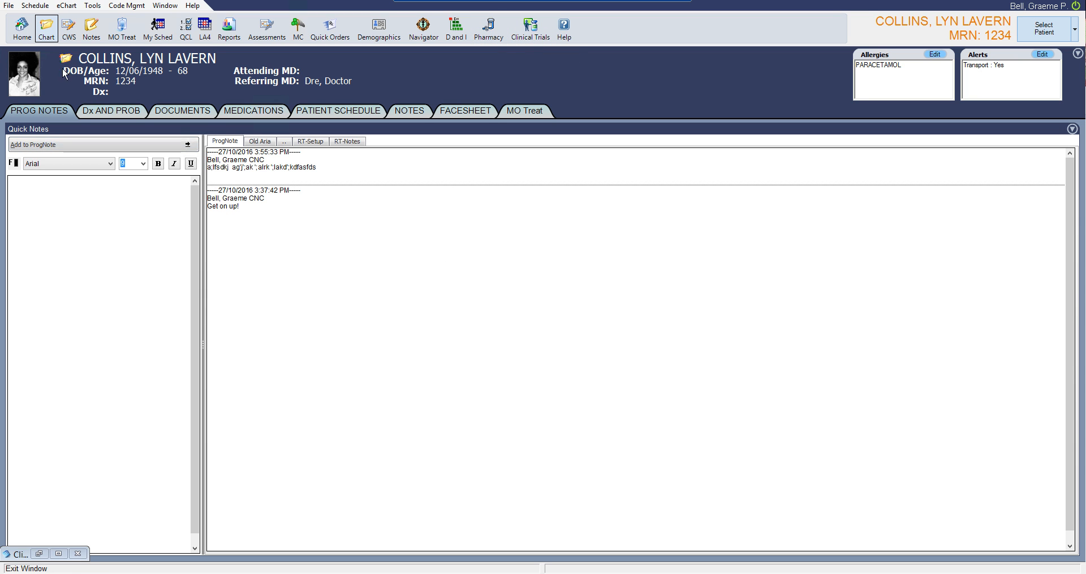
# - Return to the home screen and add the Documents command to the main toolbar between MO Treat and My Sched
pyautogui.click(28, 41)
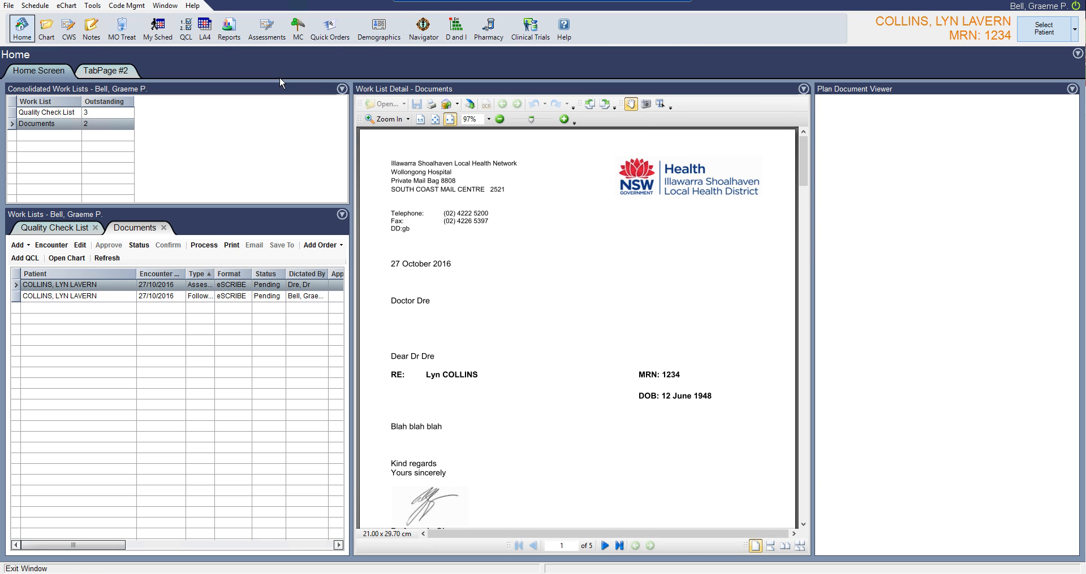
pyautogui.rightClick(146, 25)
pyautogui.click(160, 27)
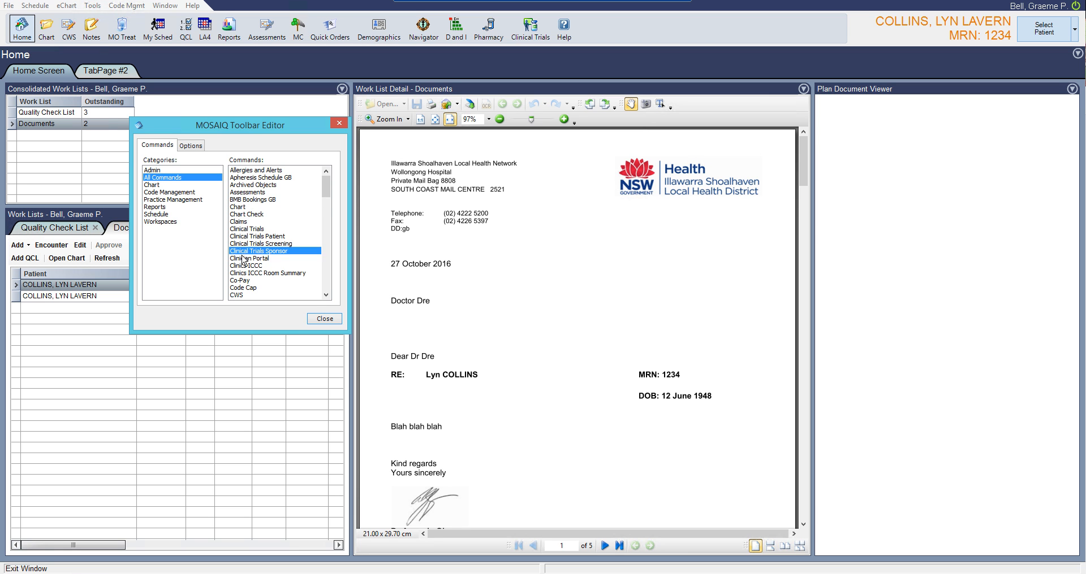
pyautogui.scroll(-5, 244, 261)
pyautogui.moveTo(243, 236); pyautogui.dragTo(146, 28)
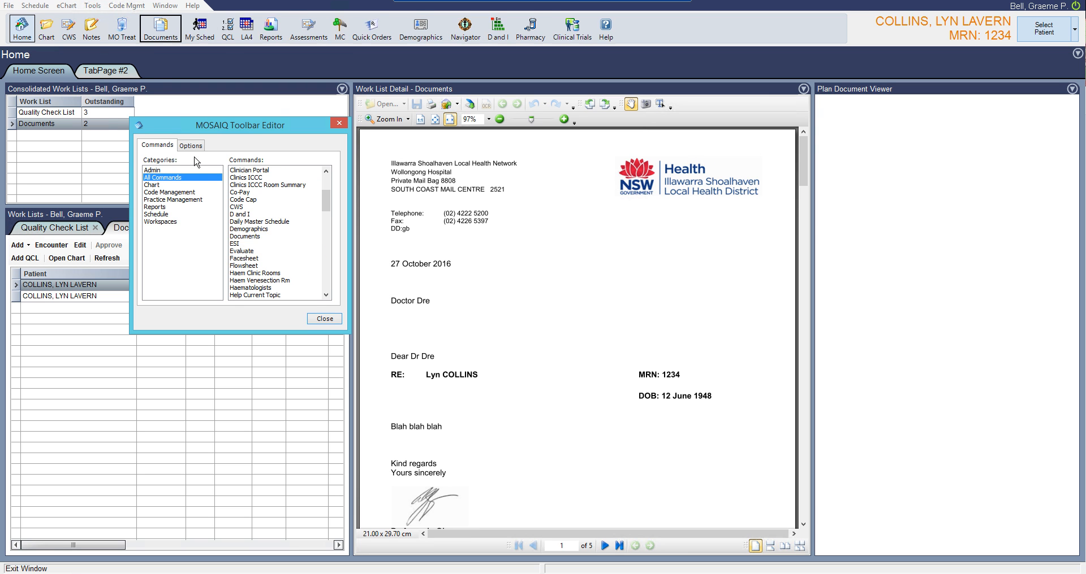
pyautogui.click(339, 123)
# - View the Documents window full-screen, look through the Dictating MD filter choices without selecting any, and close the window
pyautogui.click(160, 26)
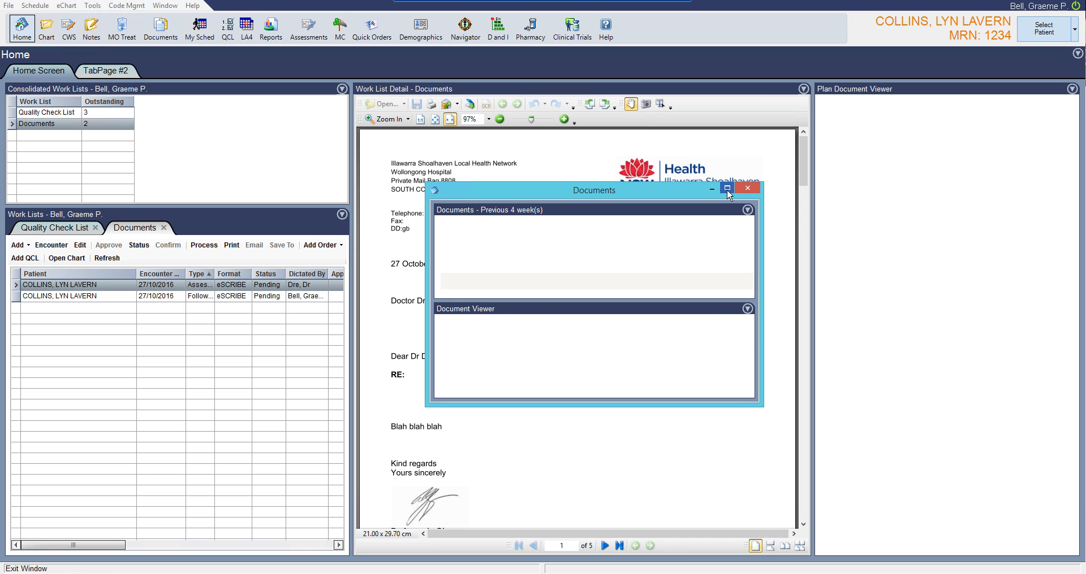
pyautogui.click(727, 188)
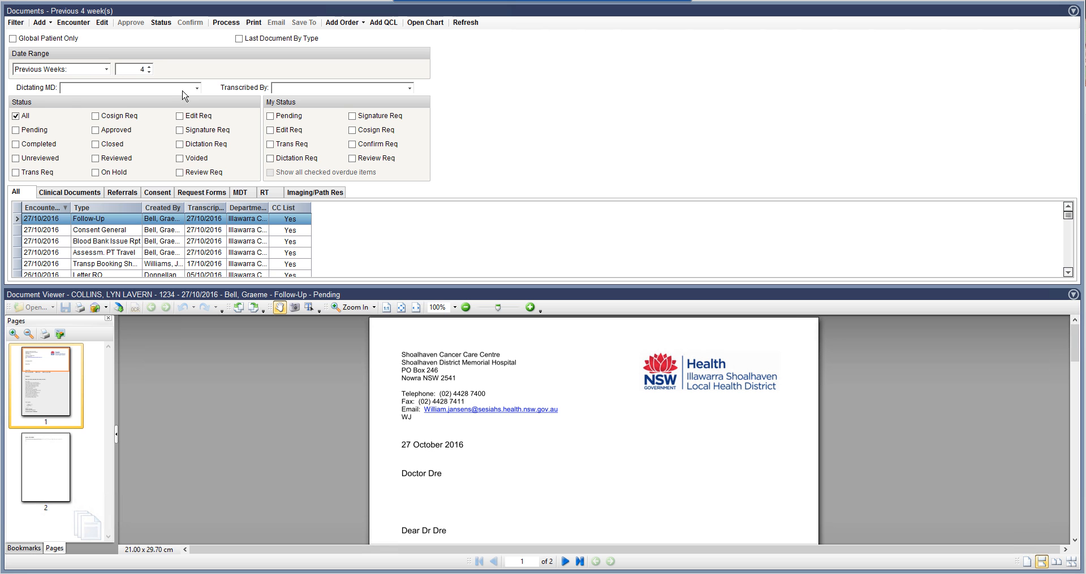
pyautogui.click(195, 89)
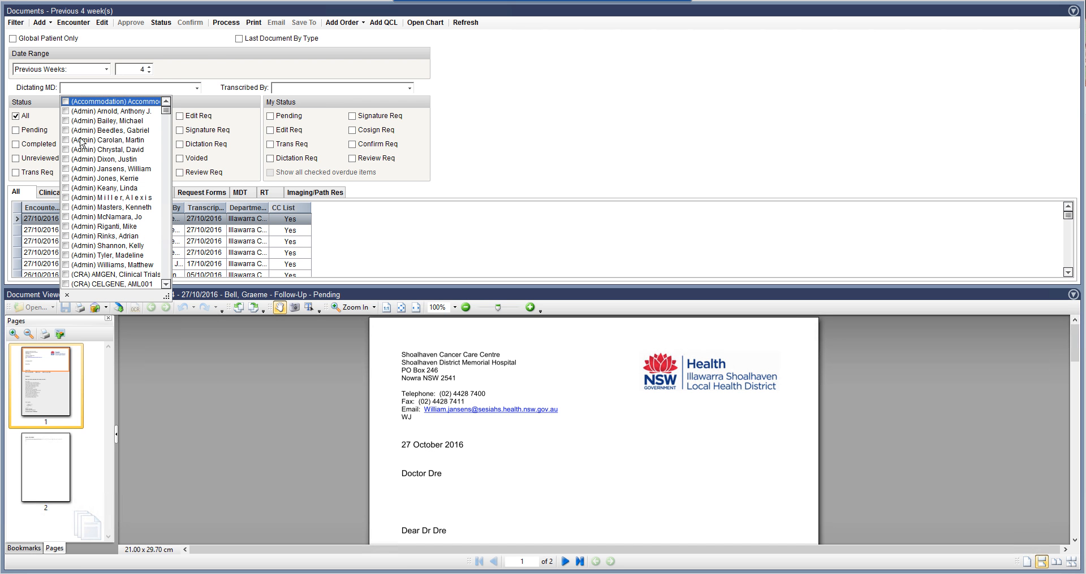
pyautogui.scroll(-7, 119, 226)
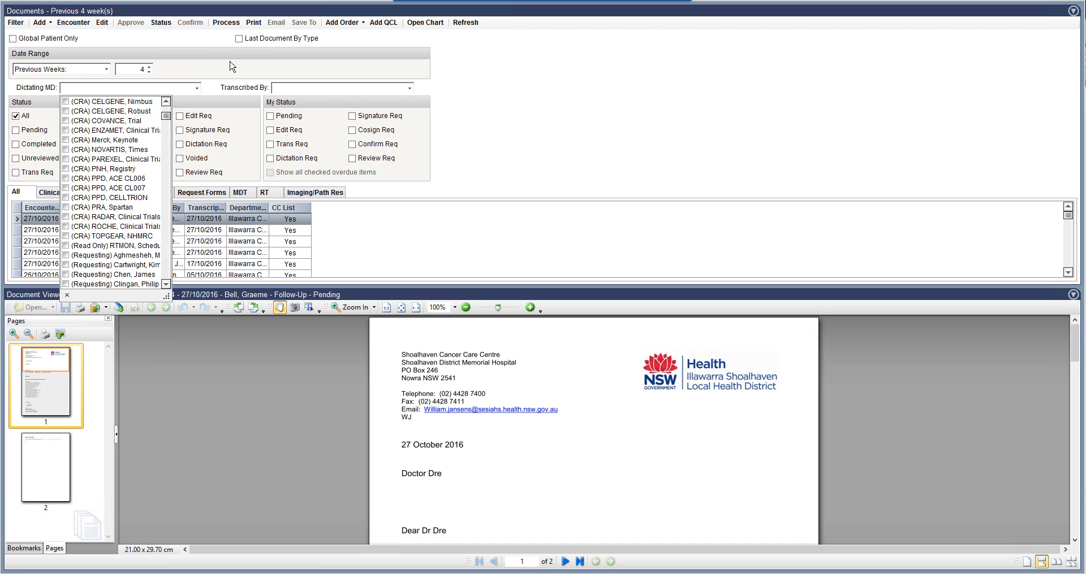
pyautogui.click(229, 63)
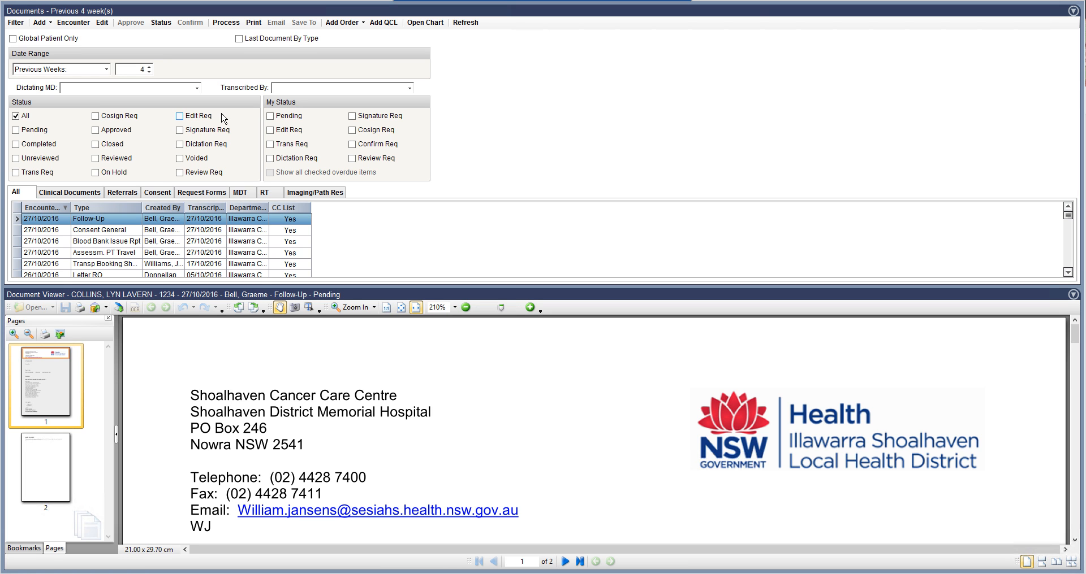
pyautogui.click(1073, 10)
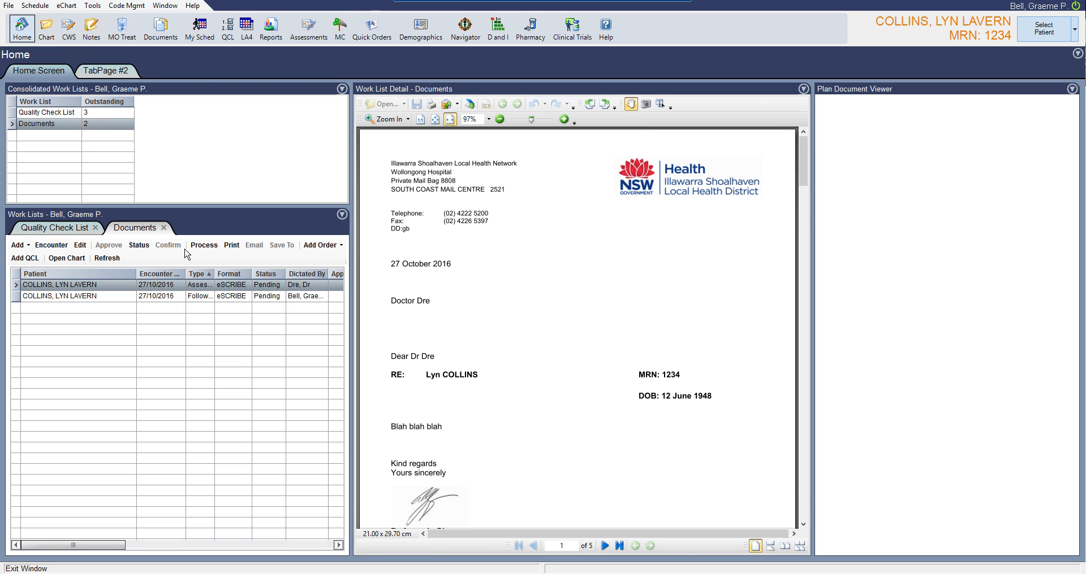